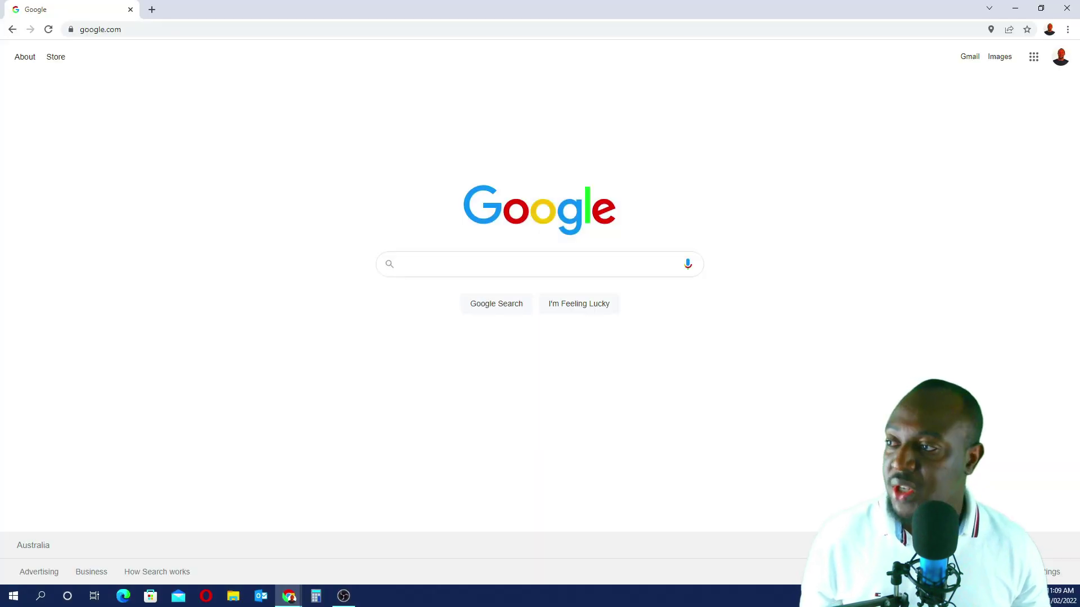
Step: Open Meta Business Suite at business.facebook.com
{"action": "left_click", "coordinate": [203, 25]}
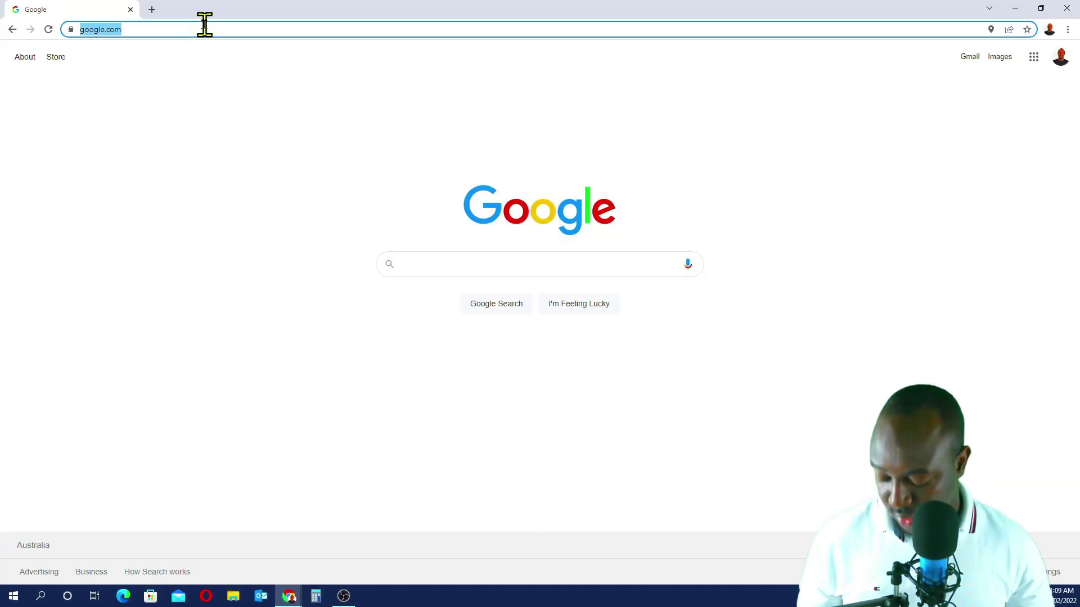
{"action": "type", "text": "Build"}
{"action": "key", "text": "BackSpace"}
{"action": "key", "text": "BackSpace"}
{"action": "key", "text": "BackSpace"}
{"action": "key", "text": "BackSpace"}
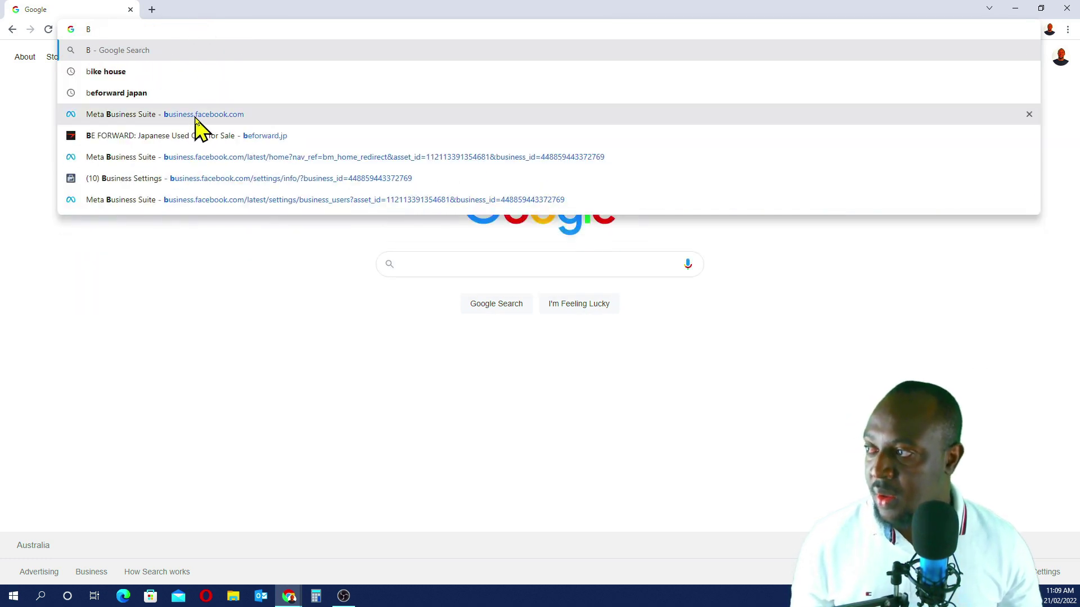
{"action": "left_click", "coordinate": [198, 122]}
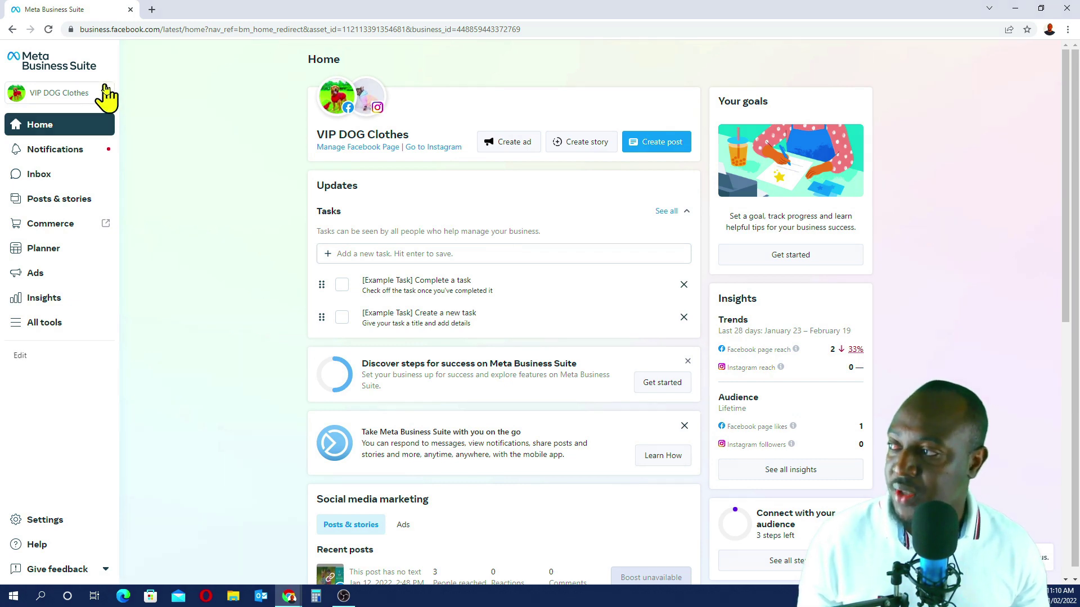
Step: Open the settings of the vipdogclothes business account and go to its additional business settings
{"action": "left_click", "coordinate": [106, 89]}
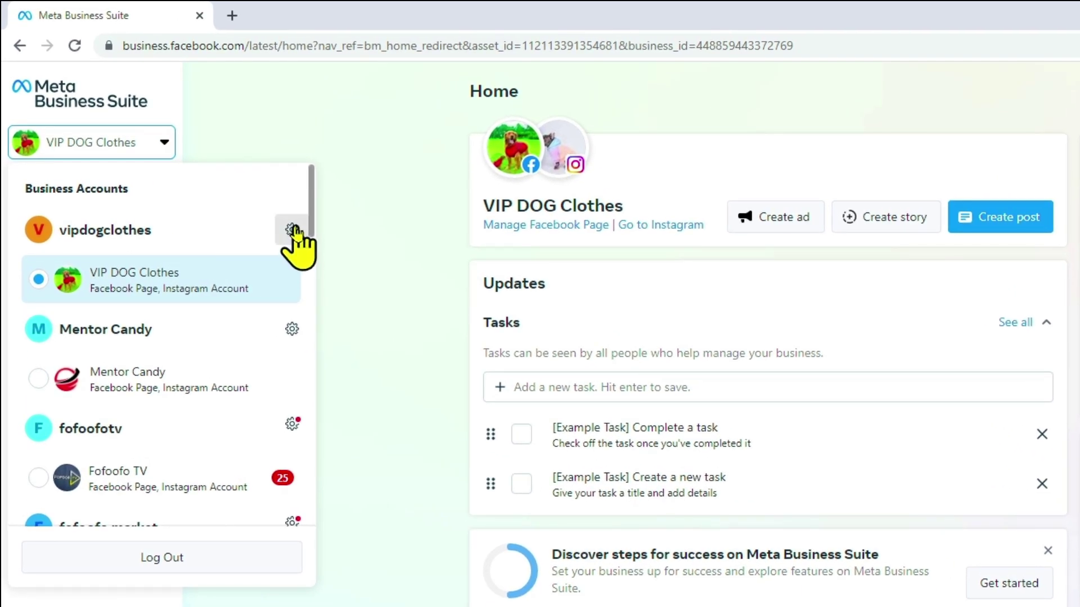
{"action": "left_click", "coordinate": [292, 230]}
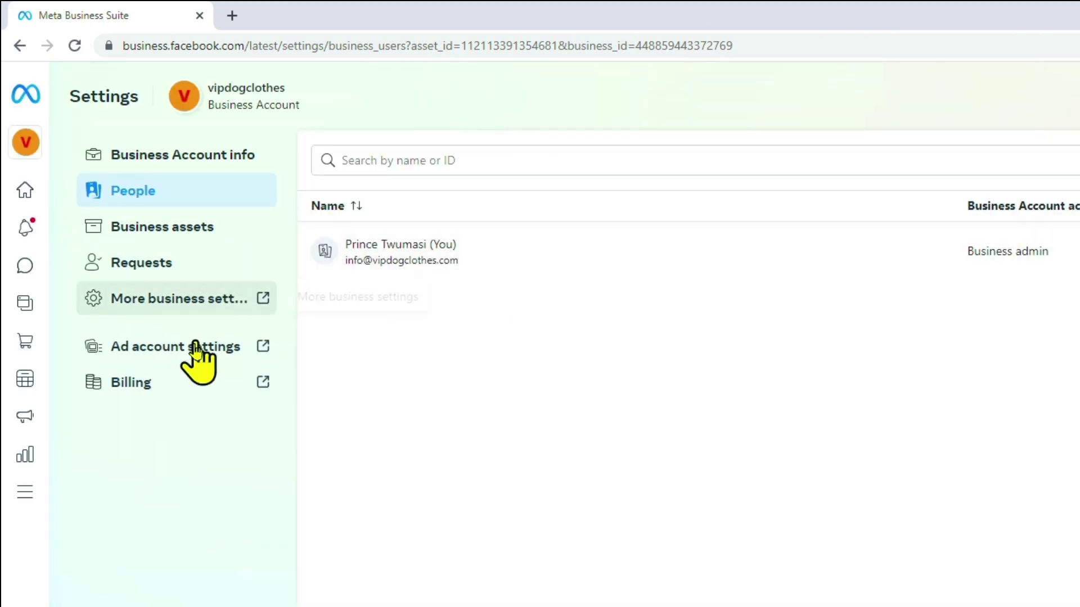
{"action": "left_click", "coordinate": [172, 304]}
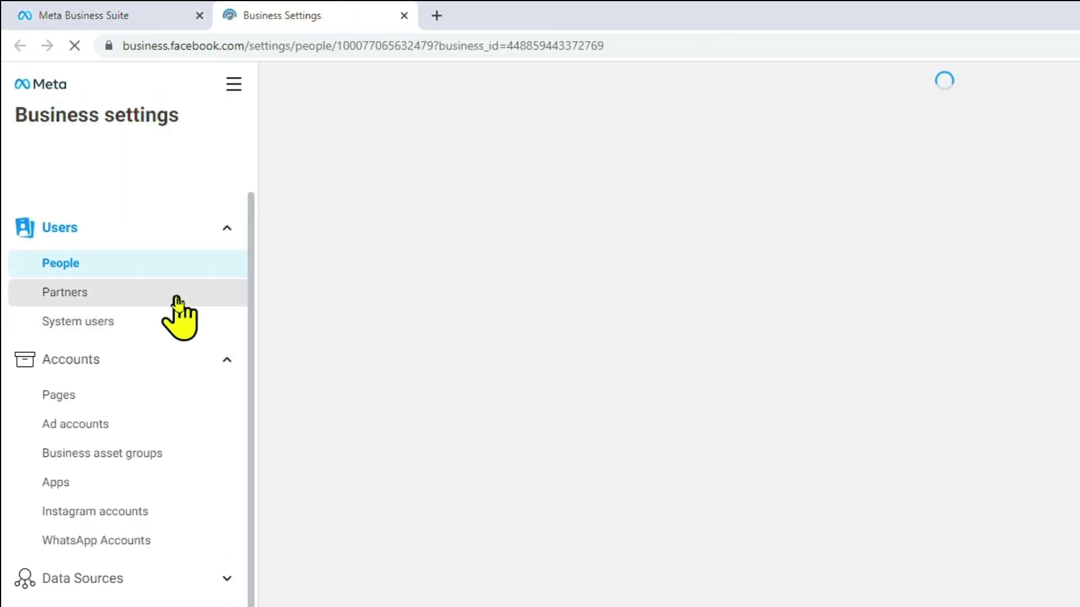
Step: Show the Pixels listed under Data Sources and start adding a new pixel
{"action": "scroll", "coordinate": [157, 428], "scroll_direction": "down", "scroll_amount": 2}
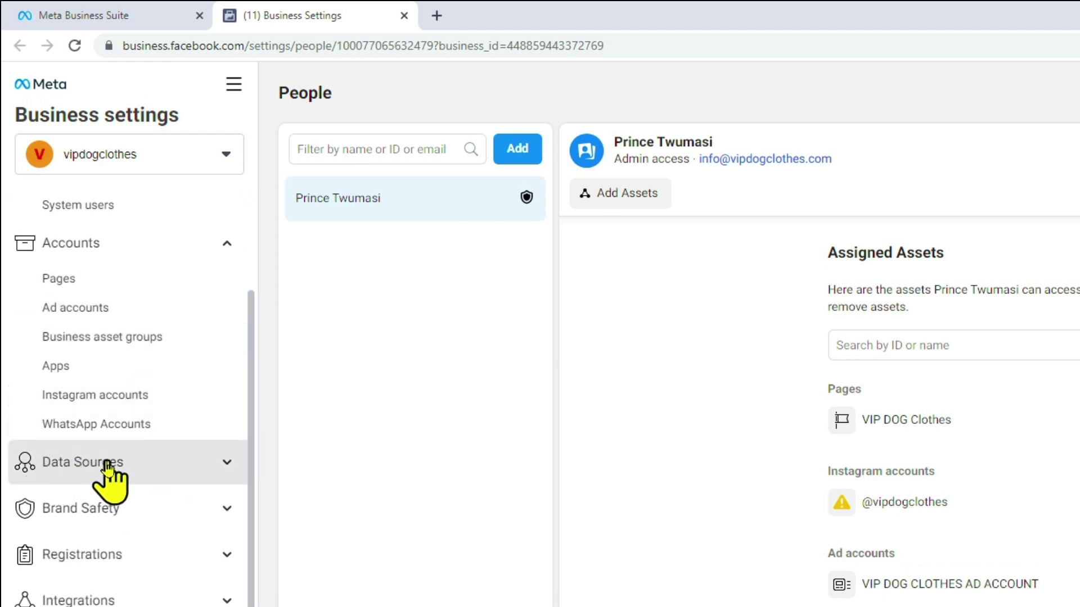
{"action": "left_click", "coordinate": [229, 466]}
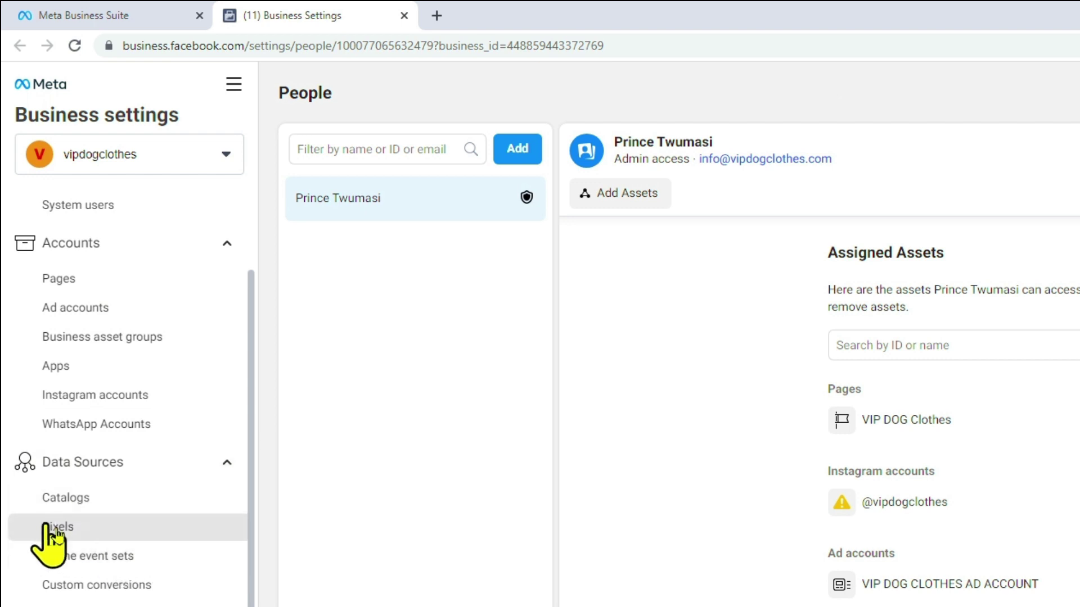
{"action": "left_click", "coordinate": [82, 532]}
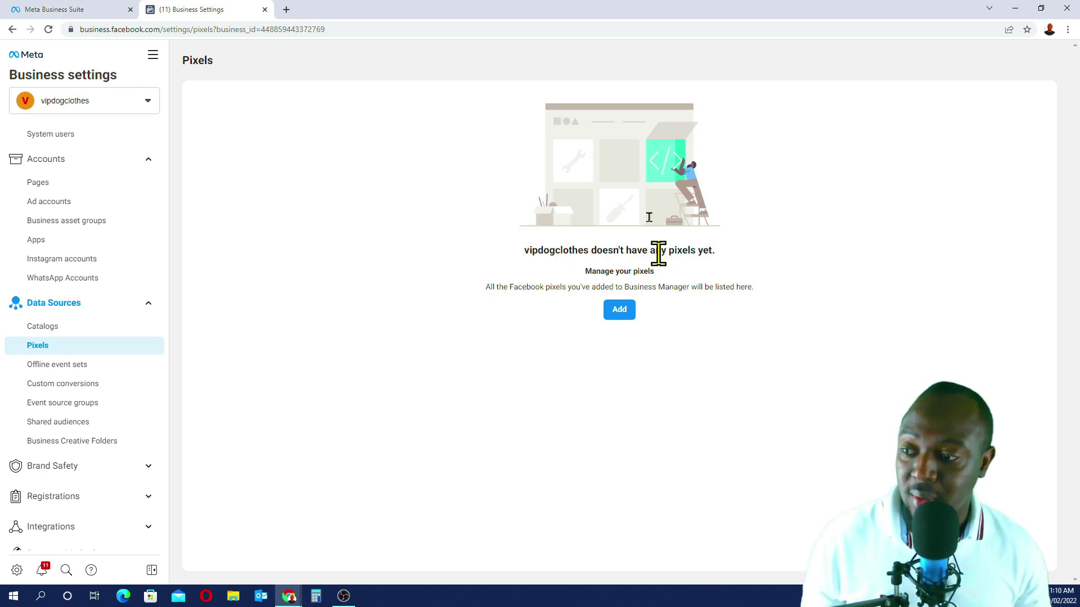
{"action": "left_click", "coordinate": [621, 313]}
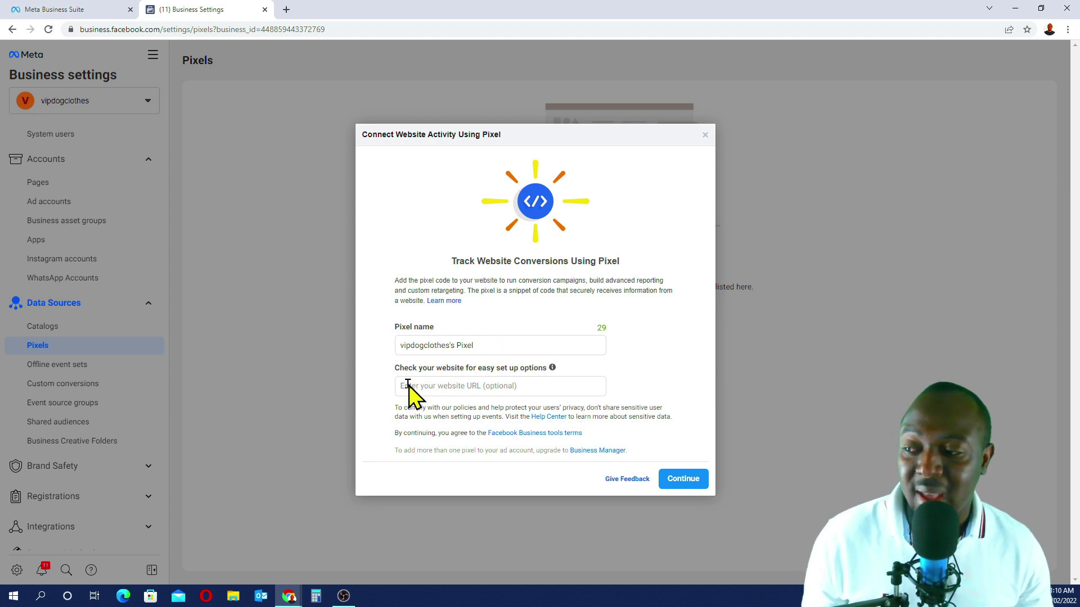
Step: Load the vipdogclothes.com website in a new browser tab and copy its address
{"action": "left_click", "coordinate": [285, 10]}
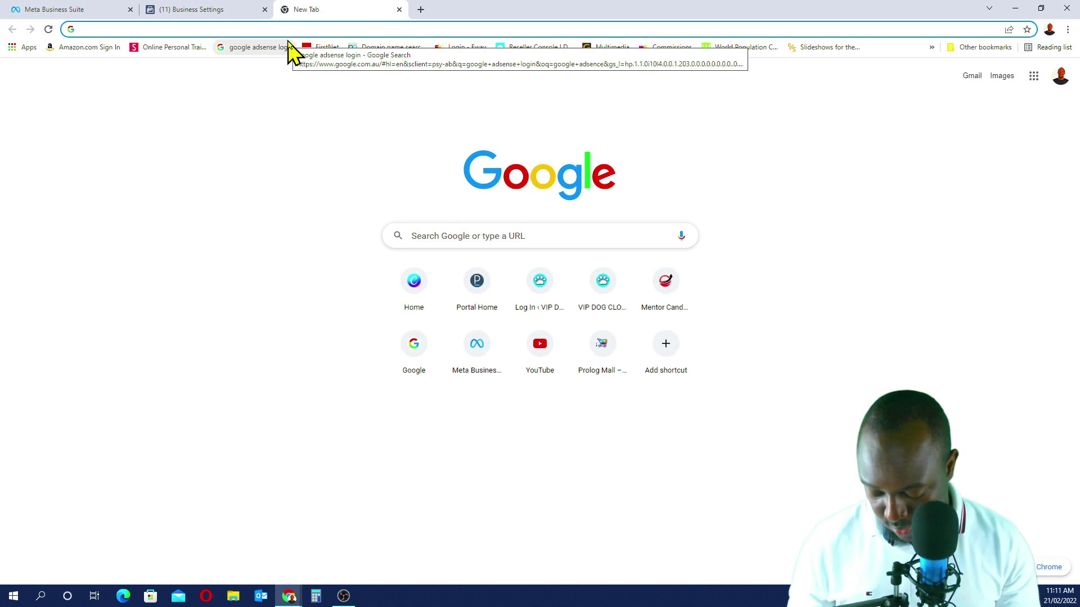
{"action": "type", "text": "VIP"}
{"action": "key", "text": "Return"}
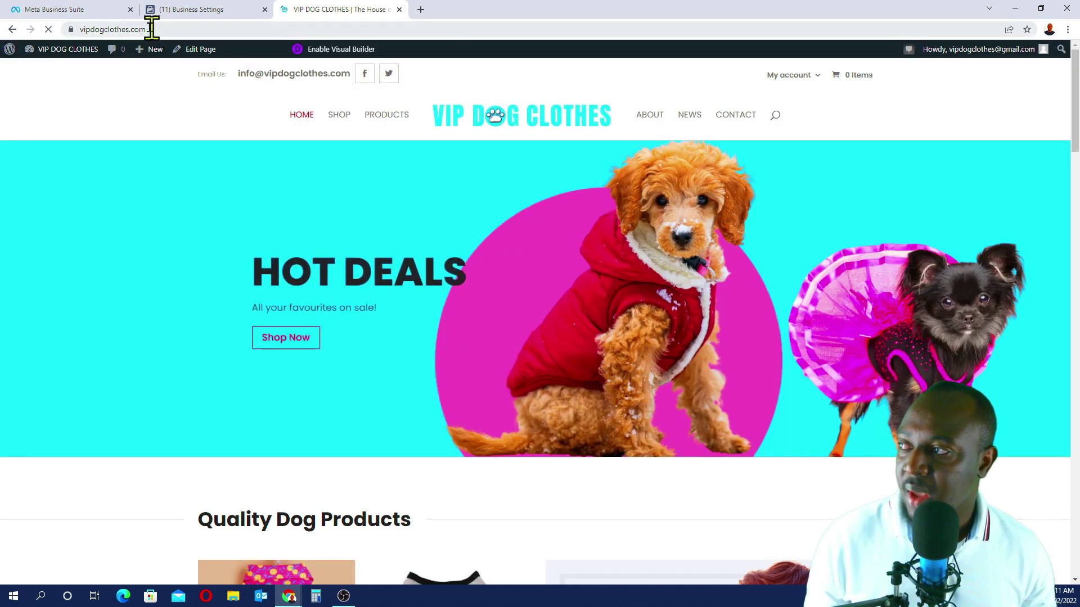
{"action": "left_click", "coordinate": [151, 27]}
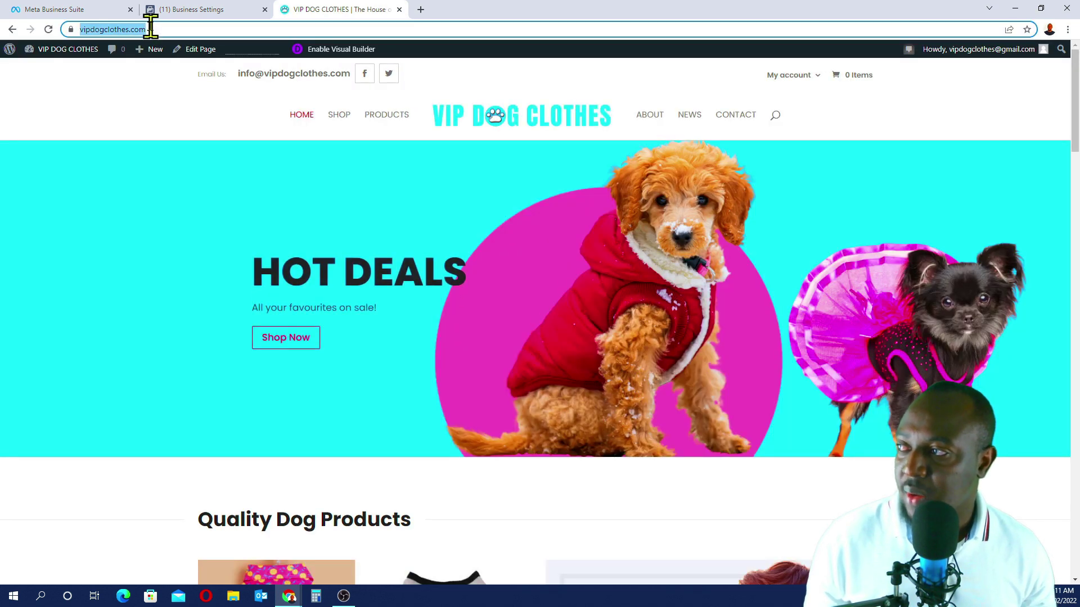
{"action": "right_click", "coordinate": [129, 31]}
{"action": "left_click", "coordinate": [164, 96]}
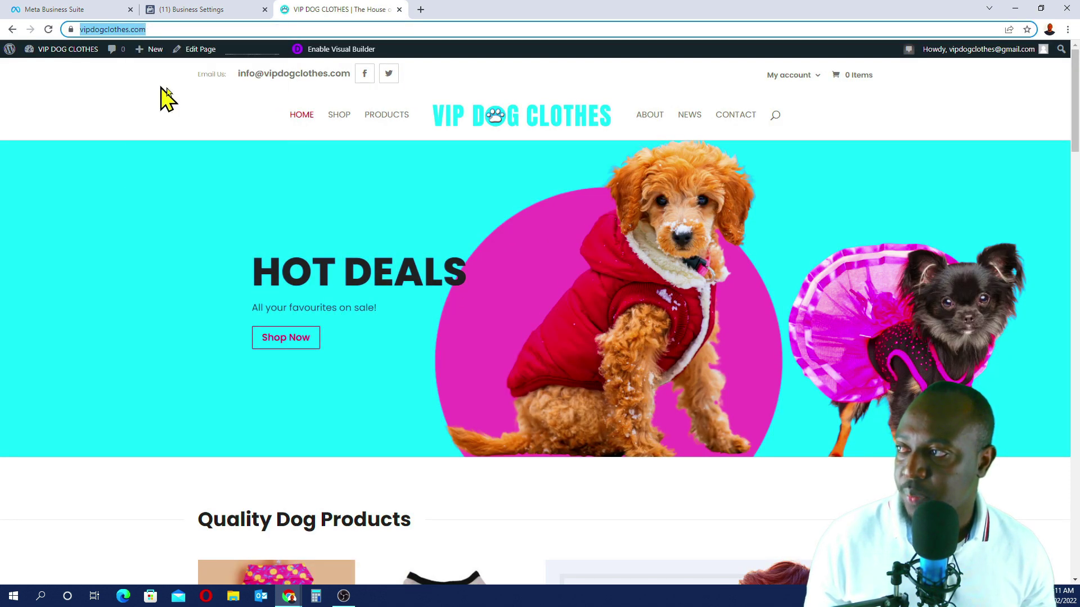
{"action": "left_click", "coordinate": [199, 11]}
{"action": "left_click", "coordinate": [438, 385]}
{"action": "right_click", "coordinate": [438, 384]}
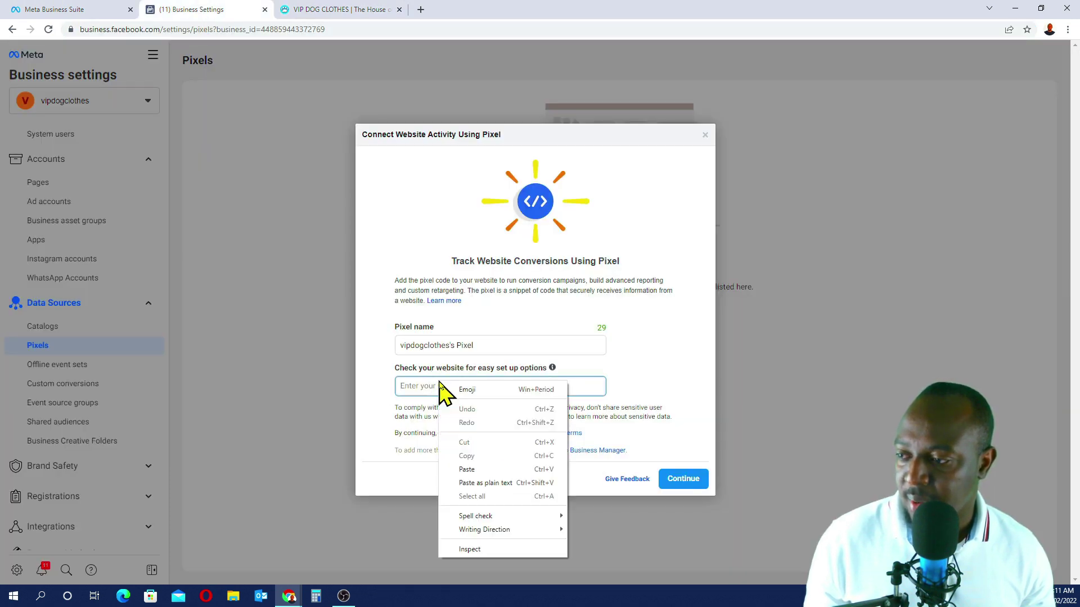
{"action": "left_click", "coordinate": [471, 468]}
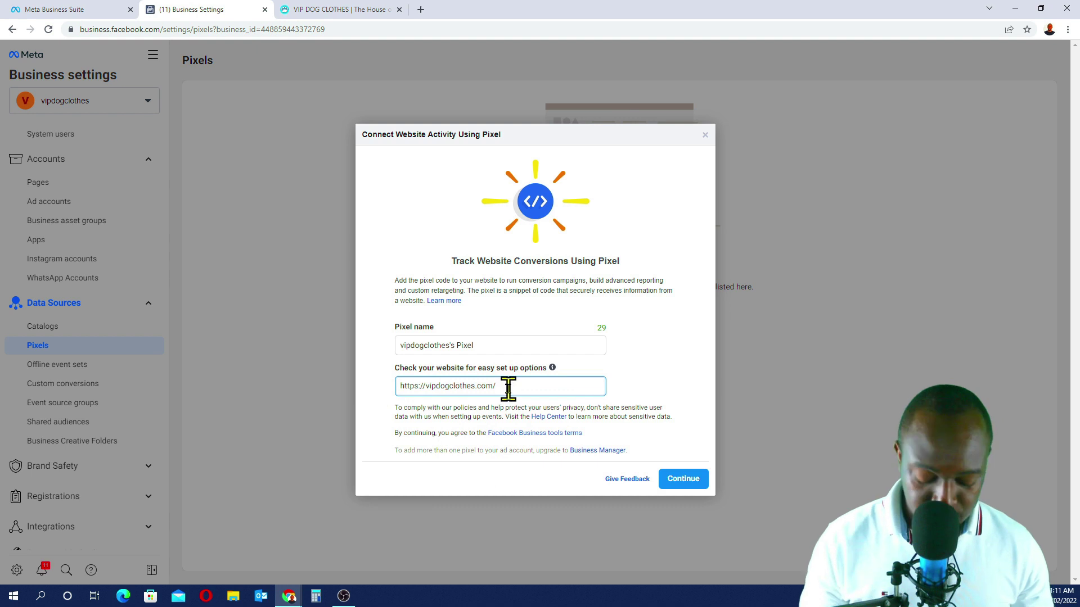
{"action": "key", "text": "BackSpace"}
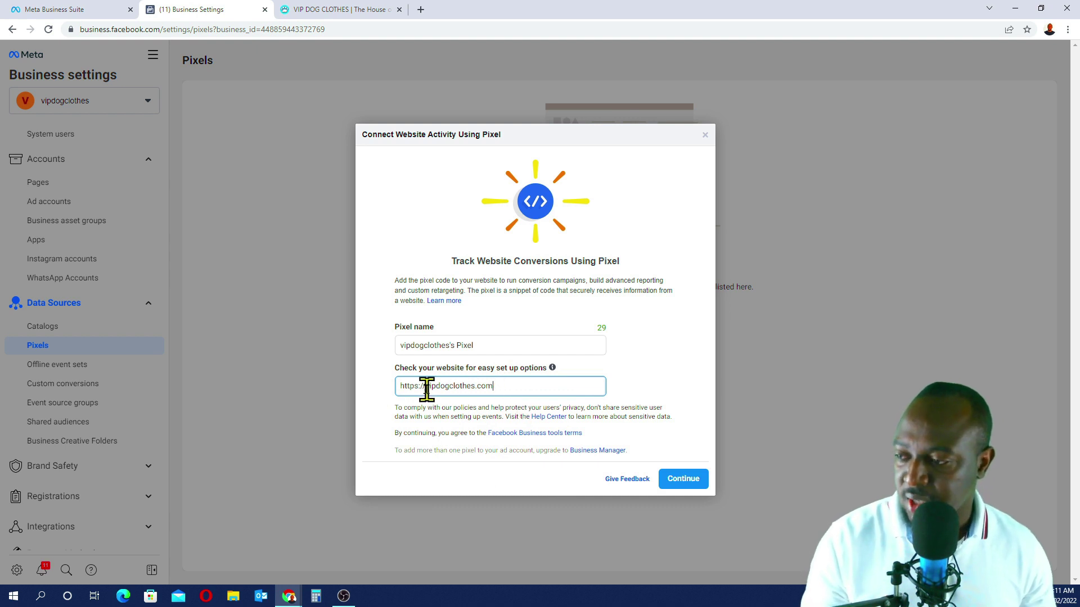
{"action": "left_click_drag", "start_coordinate": [425, 387], "coordinate": [381, 390]}
{"action": "key", "text": "BackSpace"}
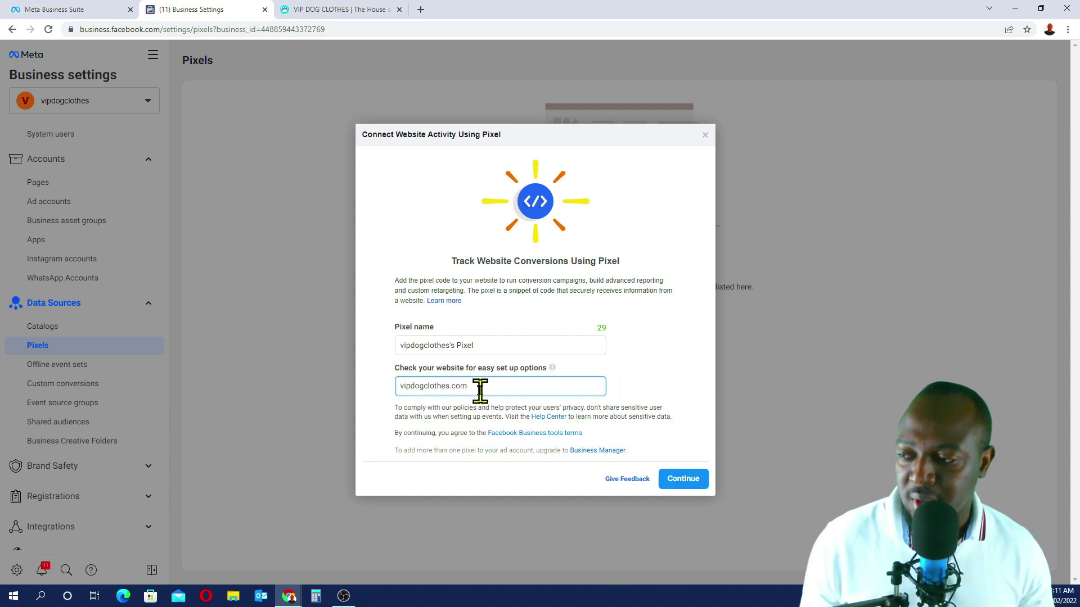
{"action": "left_click", "coordinate": [685, 482]}
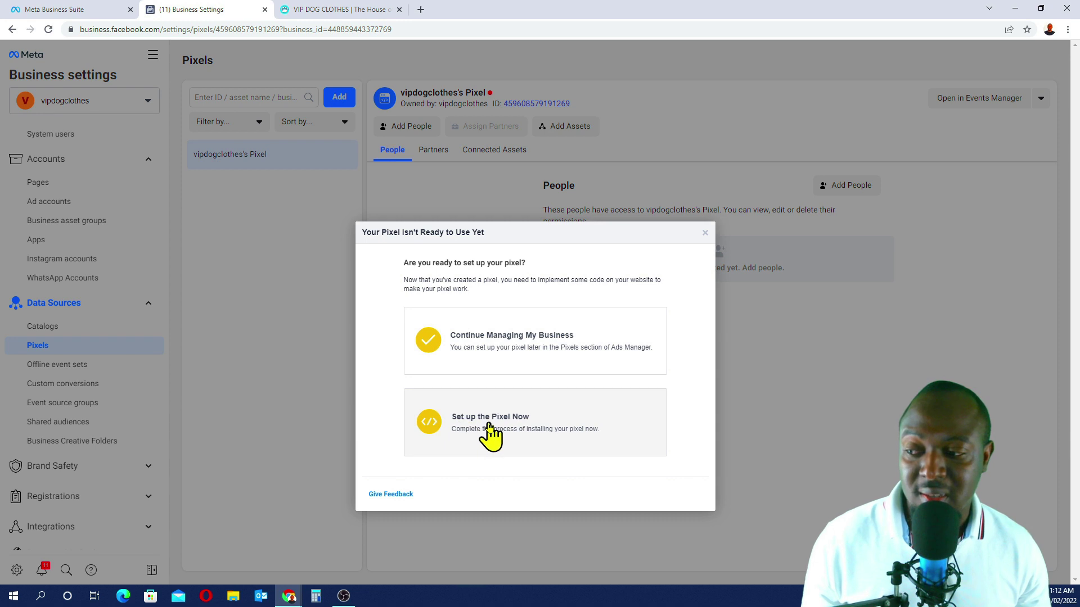
Step: Begin setting up the pixel now through a partner integration, with WordPress as the partner
{"action": "left_click", "coordinate": [501, 425]}
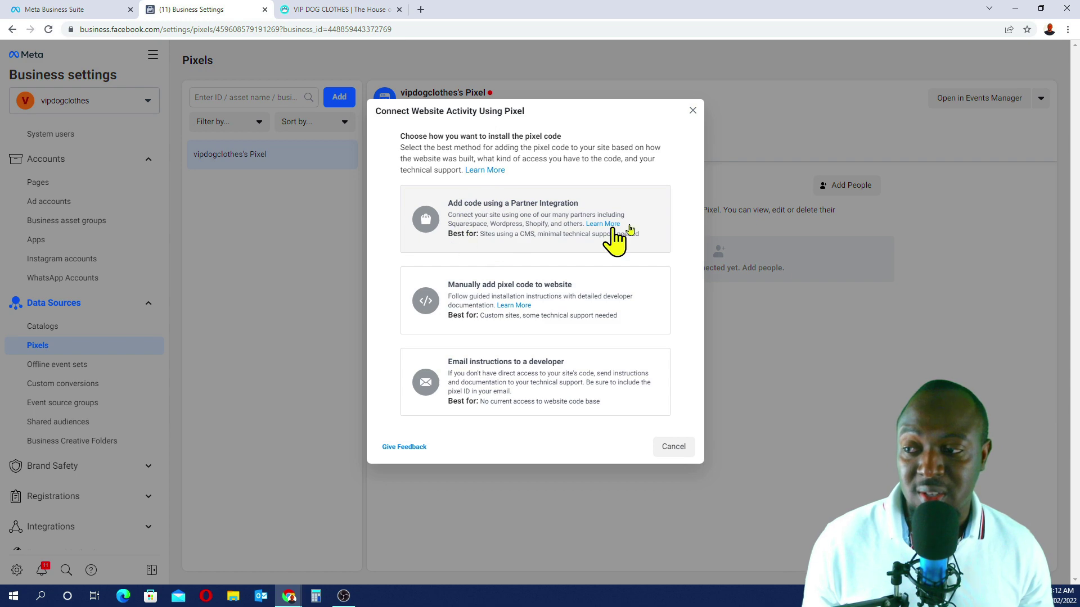
{"action": "left_click", "coordinate": [540, 223]}
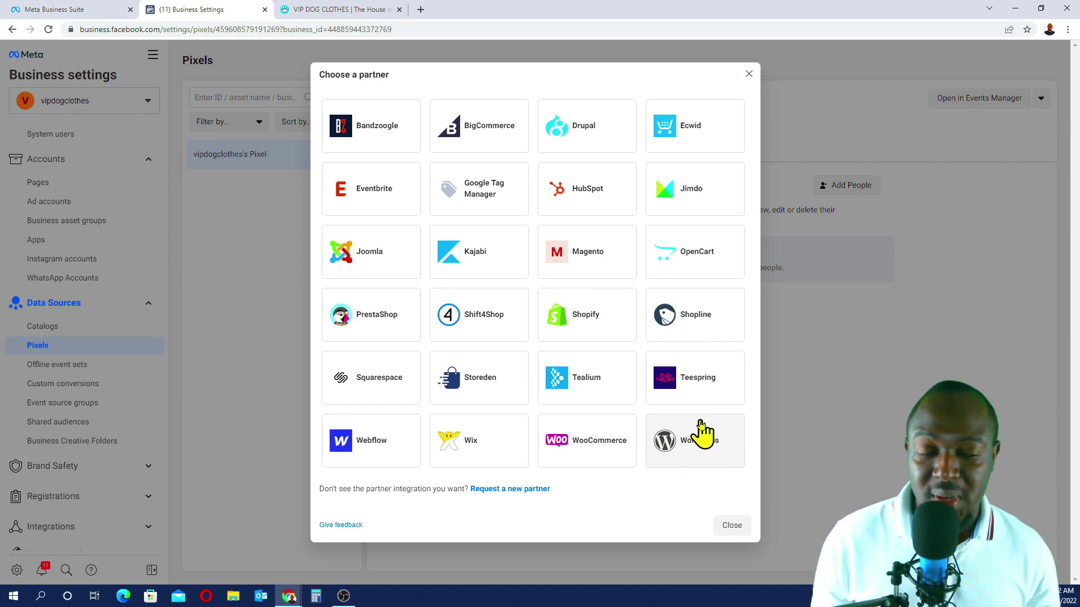
{"action": "left_click", "coordinate": [692, 444]}
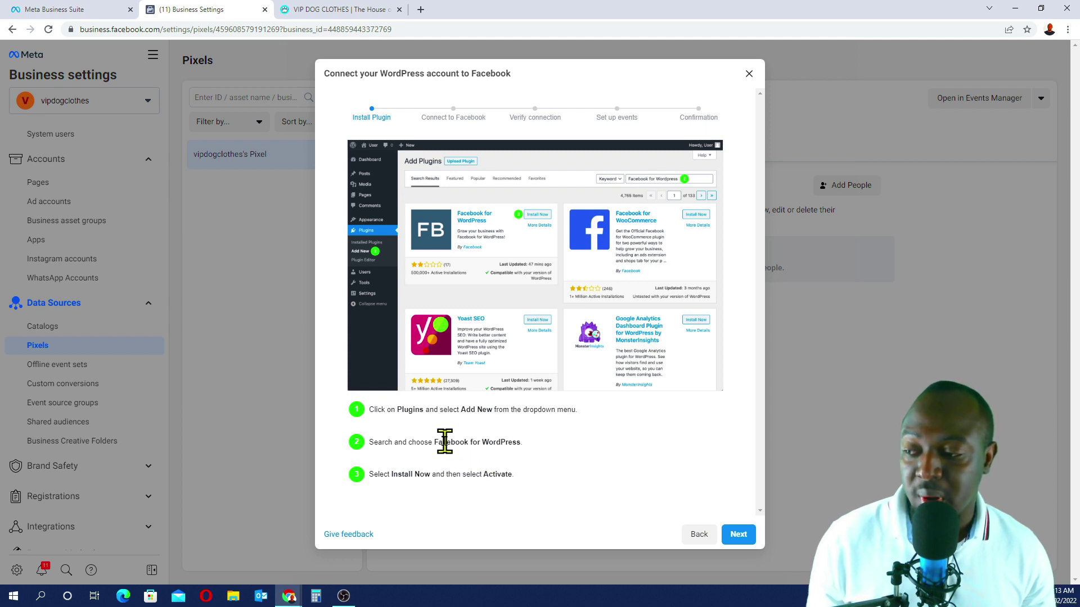
Step: Copy the plugin name "Facebook for WordPress" from the installation instructions and advance to the Connect to Facebook stage
{"action": "left_click_drag", "start_coordinate": [435, 442], "coordinate": [532, 458]}
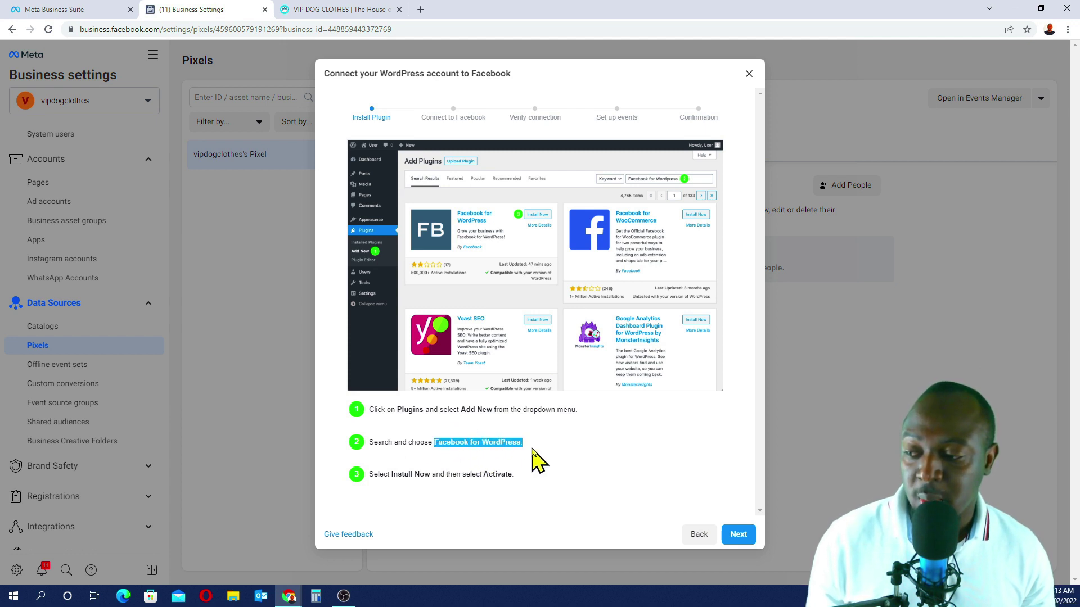
{"action": "right_click", "coordinate": [499, 442]}
{"action": "left_click", "coordinate": [526, 450]}
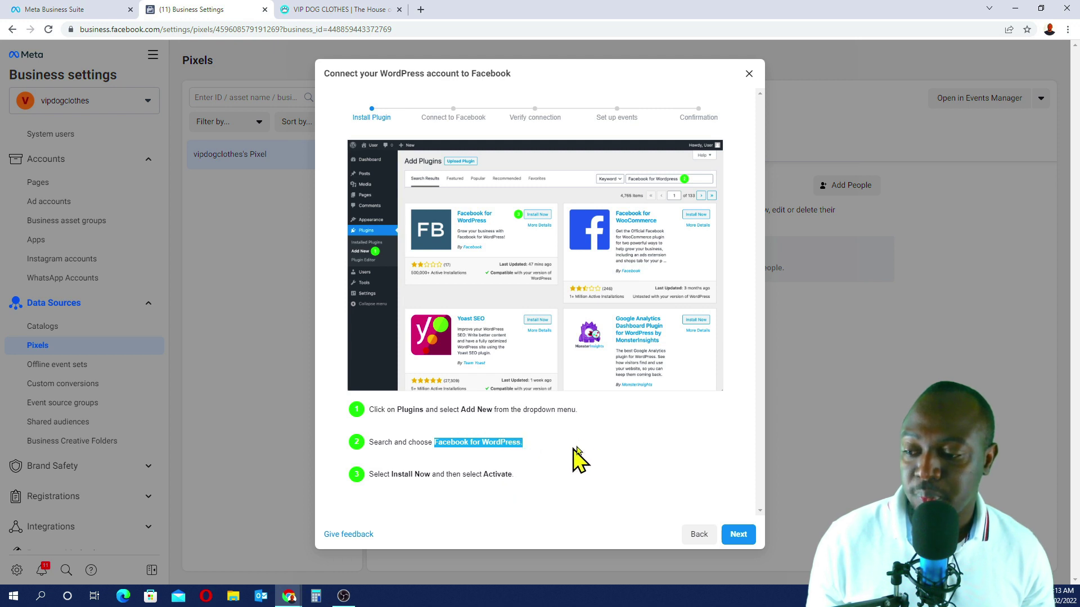
{"action": "left_click", "coordinate": [738, 537]}
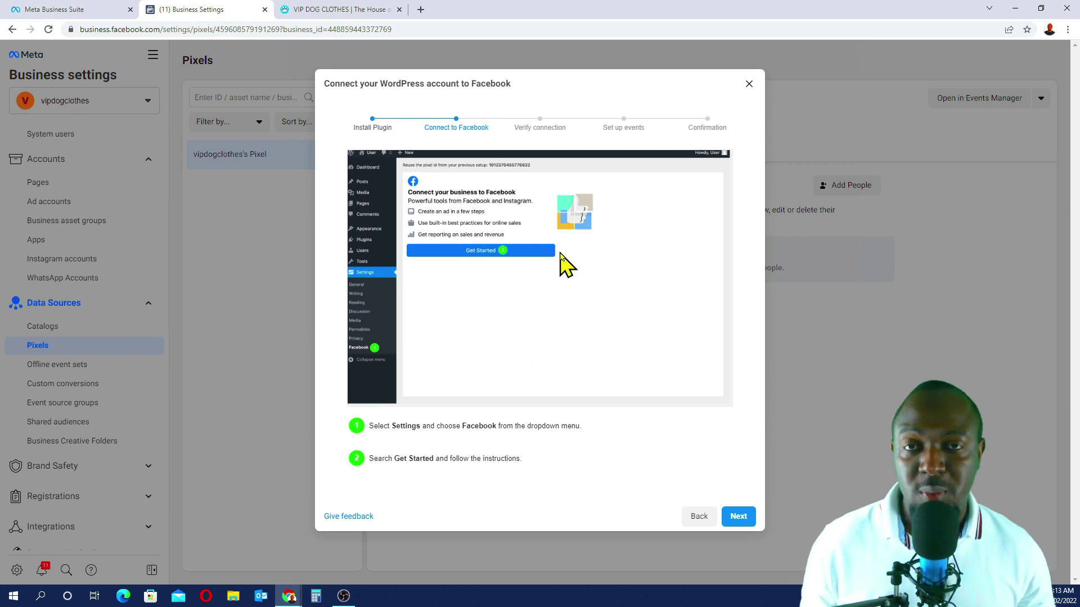
Step: Switch to the VIP Dog Clothes site, open its WordPress dashboard and go to the page for adding new plugins
{"action": "left_click", "coordinate": [349, 10]}
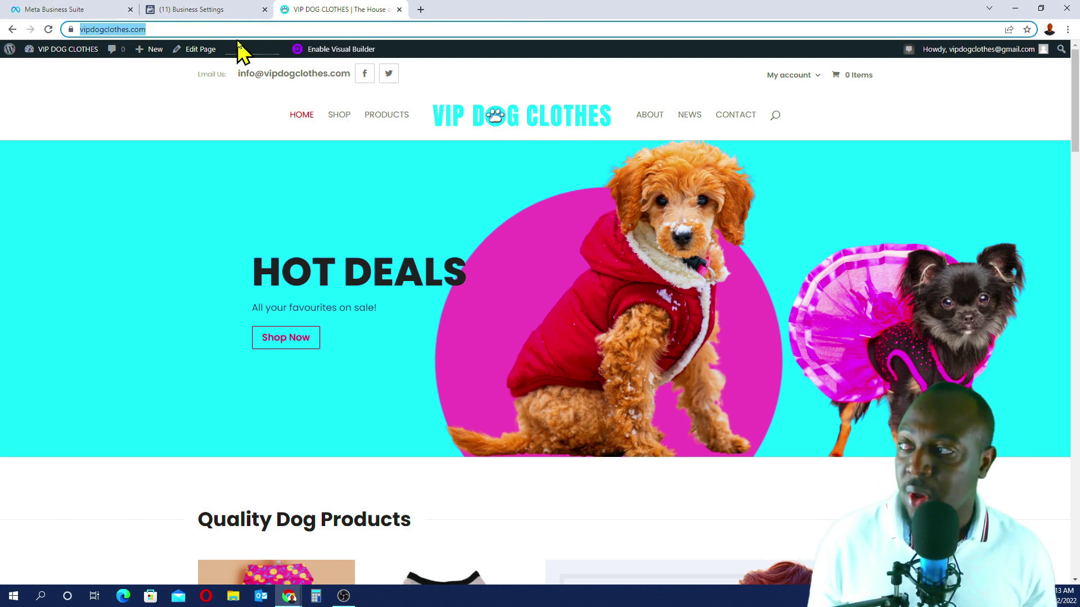
{"action": "left_click", "coordinate": [43, 74]}
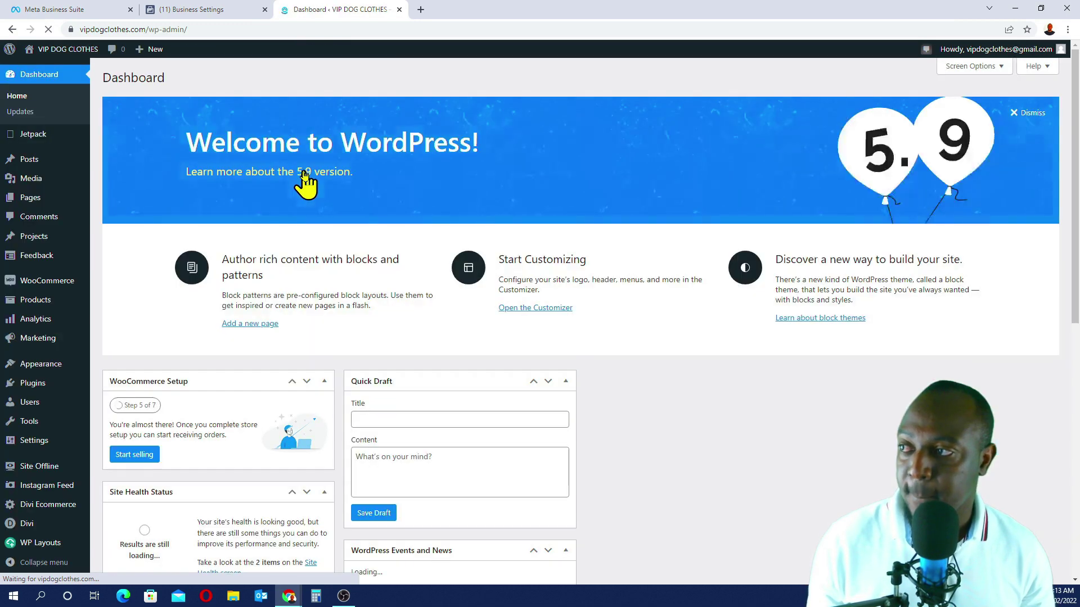
{"action": "scroll", "coordinate": [45, 289], "scroll_direction": "down", "scroll_amount": 4}
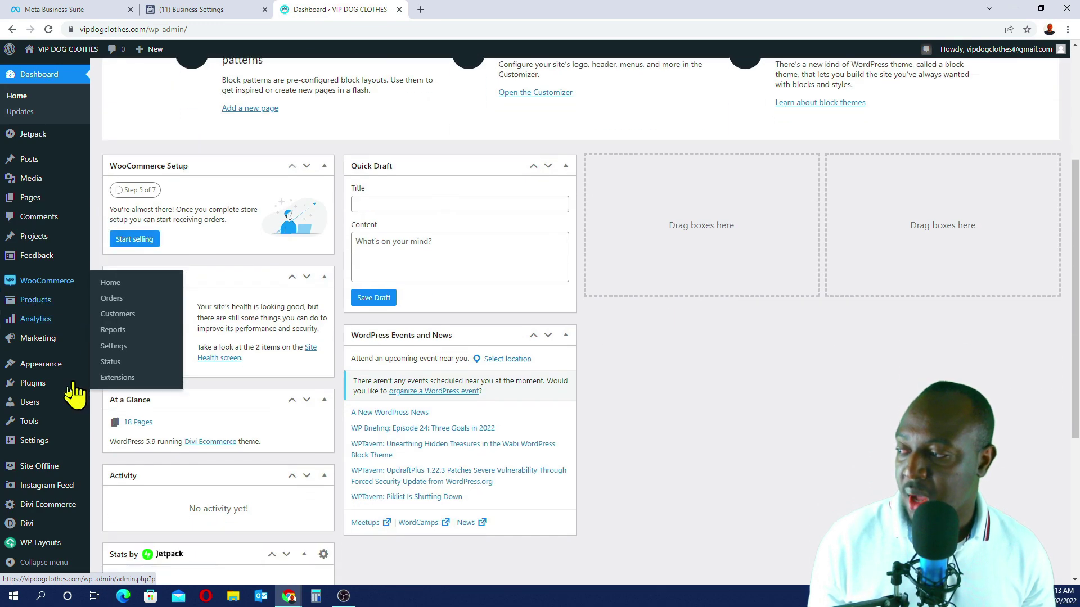
{"action": "mouse_move", "coordinate": [34, 384]}
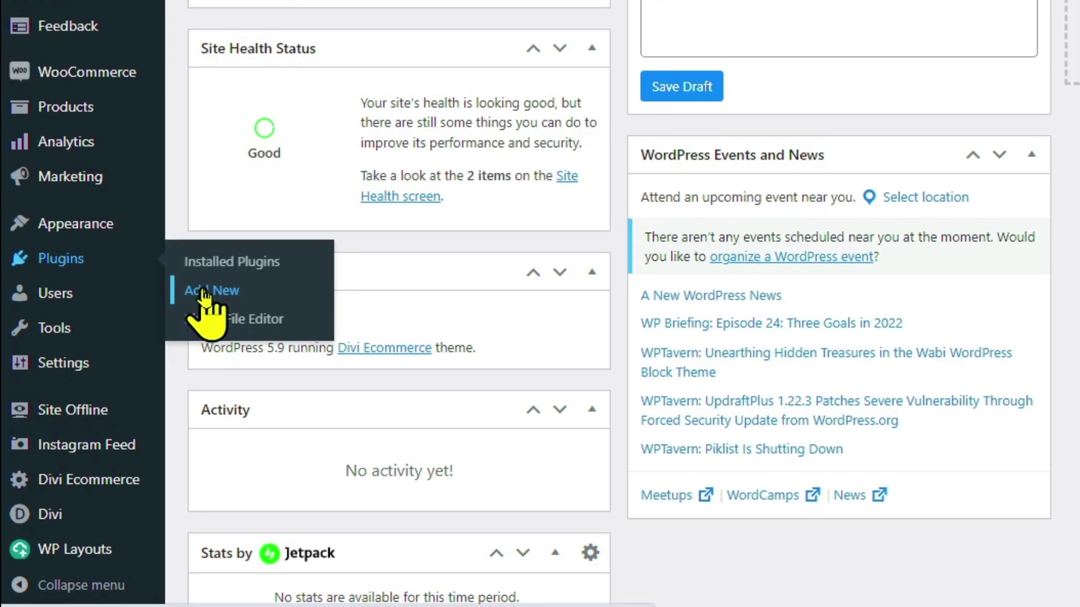
{"action": "left_click", "coordinate": [204, 290]}
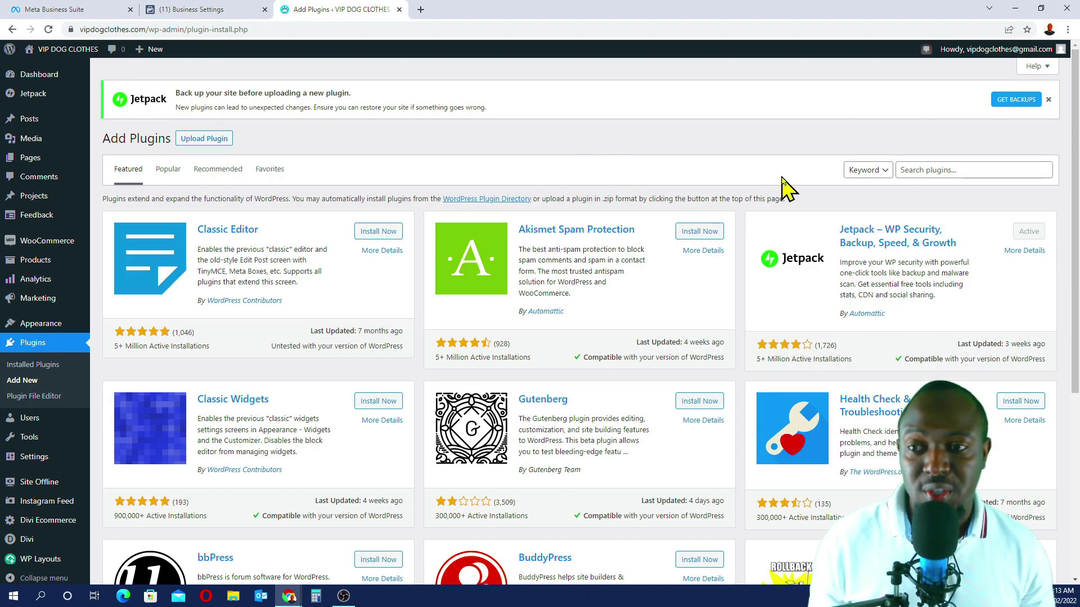
Step: Search the plugins for "Facebook for WordPress", then install and activate that plugin
{"action": "left_click", "coordinate": [919, 169]}
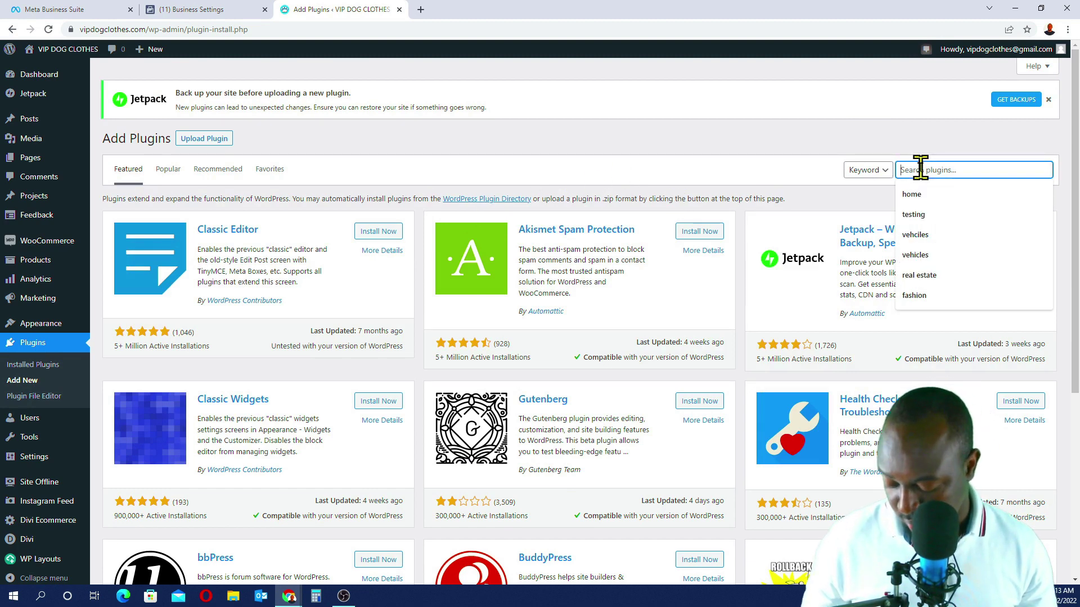
{"action": "key", "text": "ctrl+v"}
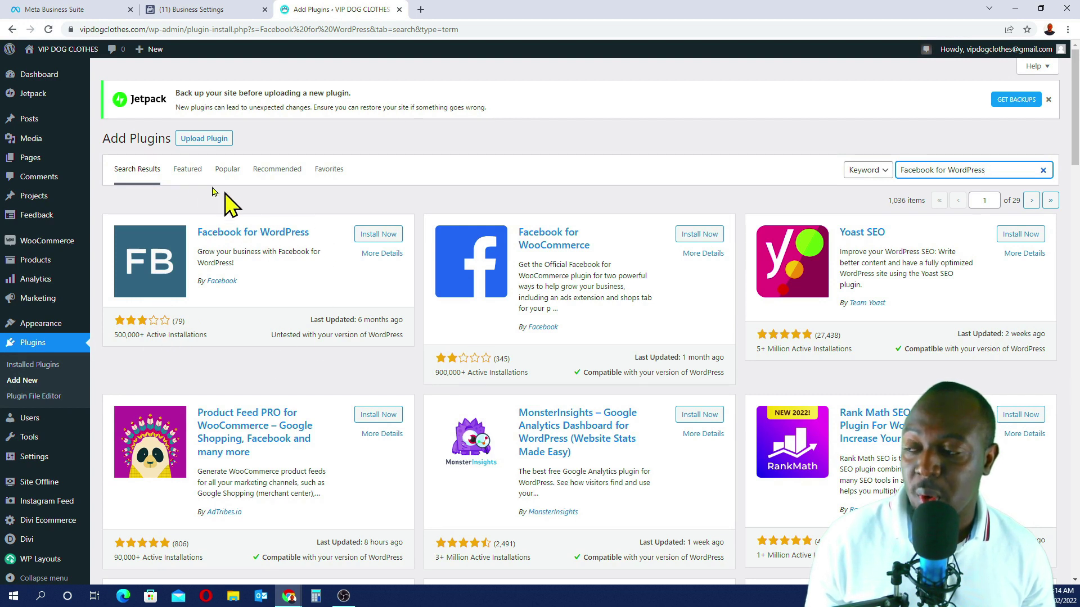
{"action": "left_click", "coordinate": [385, 237]}
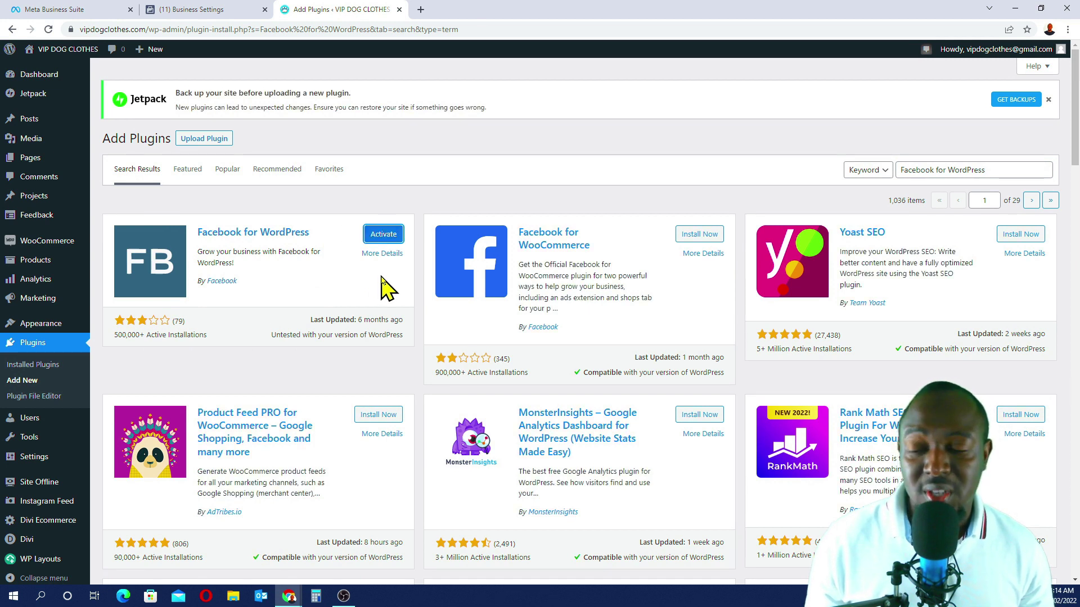
{"action": "left_click", "coordinate": [385, 239]}
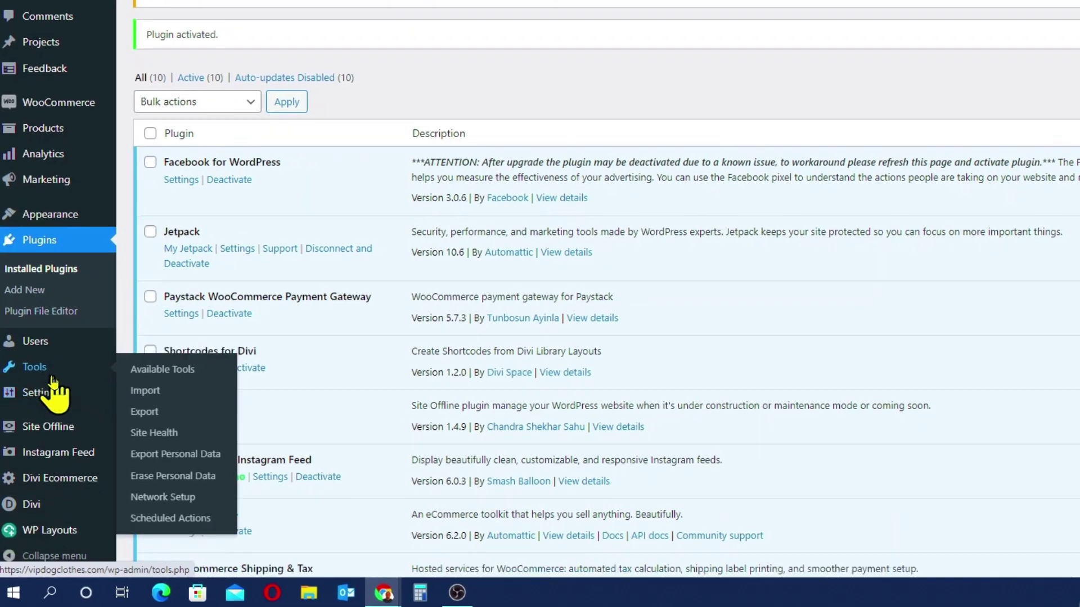
Step: Open the Facebook plugin's settings in WordPress and start connecting the business to Facebook
{"action": "scroll", "coordinate": [17, 450], "scroll_direction": "down", "scroll_amount": 4}
{"action": "mouse_move", "coordinate": [31, 372]}
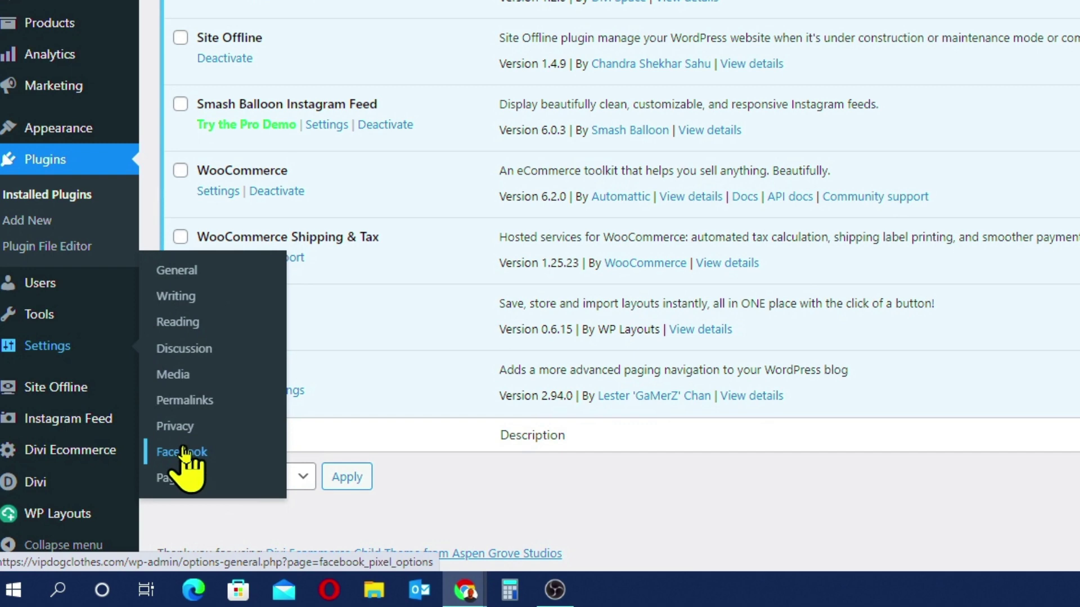
{"action": "left_click", "coordinate": [182, 453]}
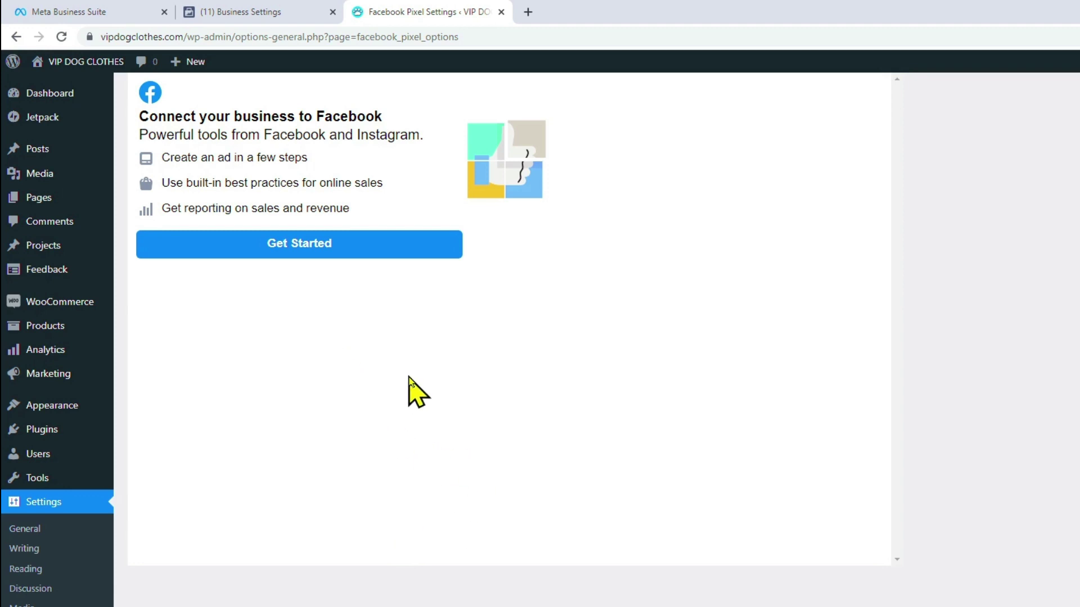
{"action": "left_click", "coordinate": [309, 249]}
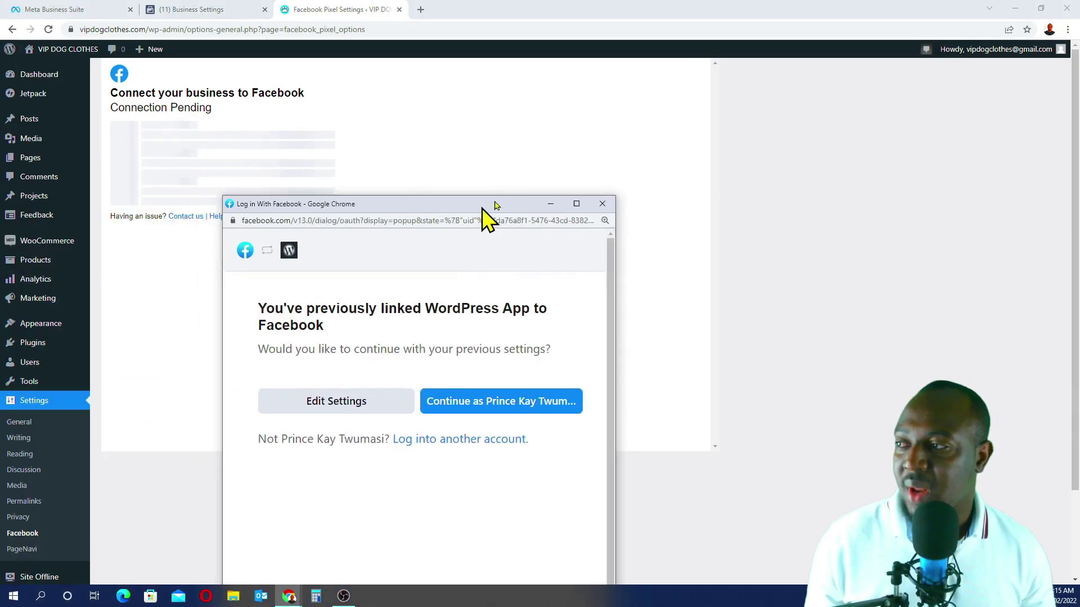
{"action": "left_click_drag", "start_coordinate": [605, 262], "coordinate": [686, 90]}
{"action": "mouse_move", "coordinate": [549, 71]}
{"action": "left_mouse_down"}
{"action": "mouse_move", "coordinate": [575, 67]}
{"action": "mouse_move", "coordinate": [550, 65]}
{"action": "left_mouse_up"}
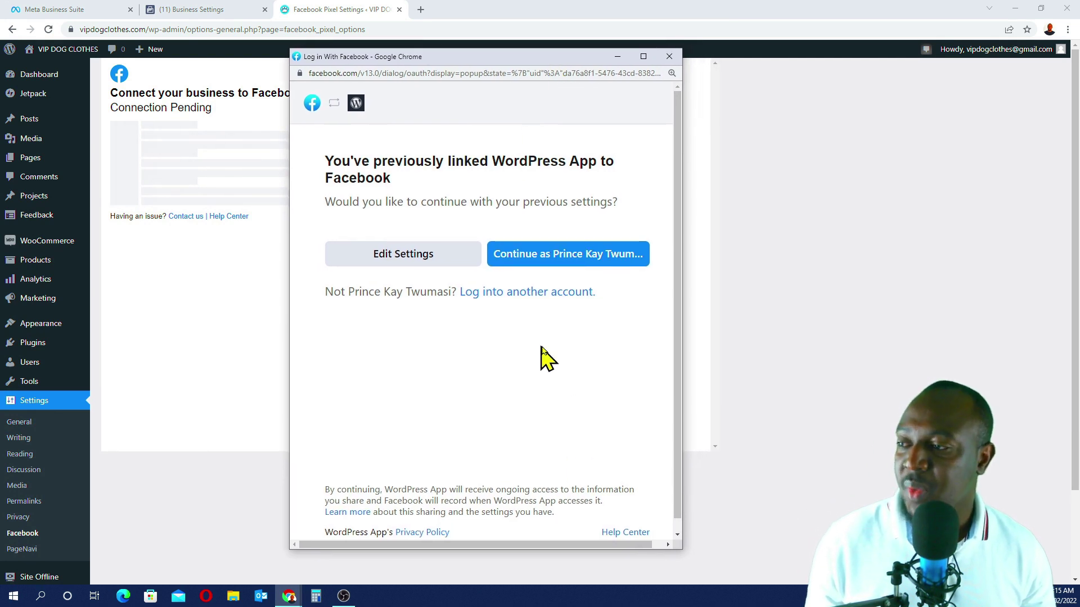
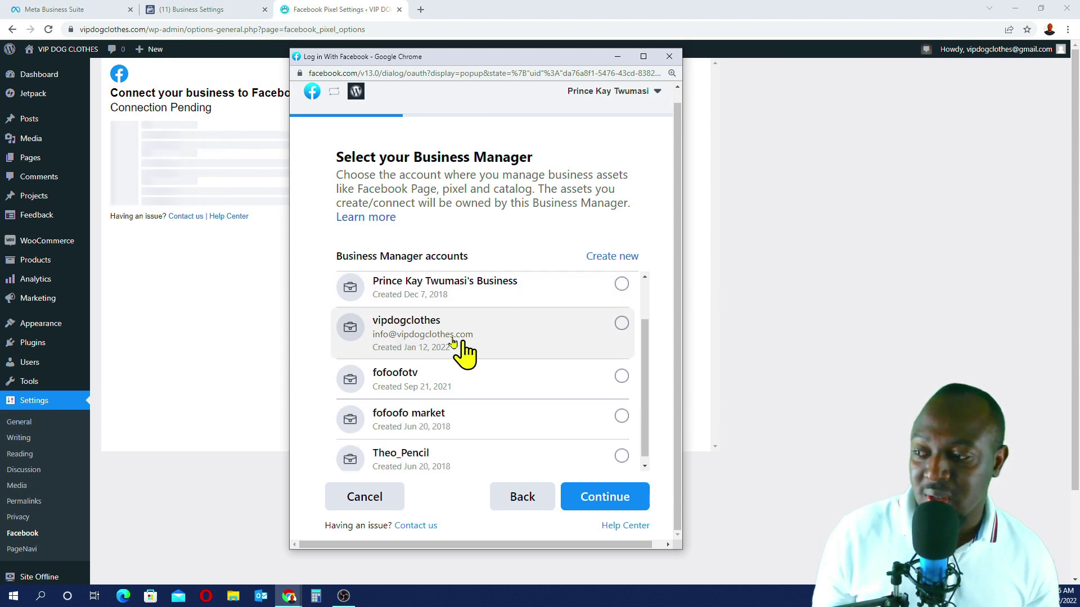
Step: Choose vipdogclothes as the Business Manager account for the connection and continue
{"action": "scroll", "coordinate": [437, 337], "scroll_direction": "up", "scroll_amount": 1}
{"action": "scroll", "coordinate": [416, 332], "scroll_direction": "up", "scroll_amount": 1}
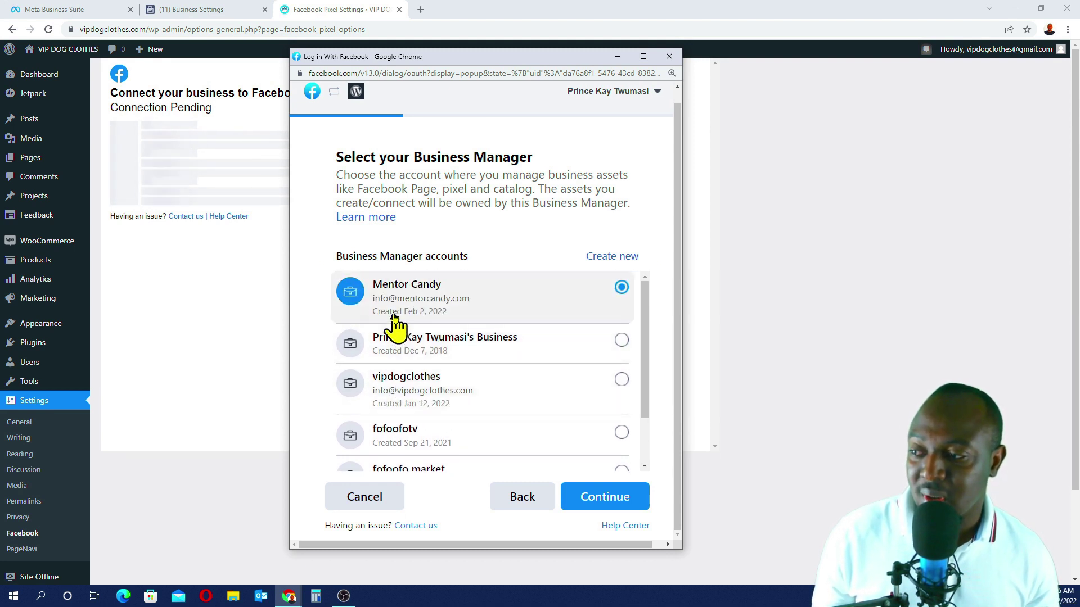
{"action": "scroll", "coordinate": [450, 318], "scroll_direction": "down", "scroll_amount": 1}
{"action": "scroll", "coordinate": [419, 360], "scroll_direction": "down", "scroll_amount": 1}
{"action": "scroll", "coordinate": [423, 369], "scroll_direction": "up", "scroll_amount": 2}
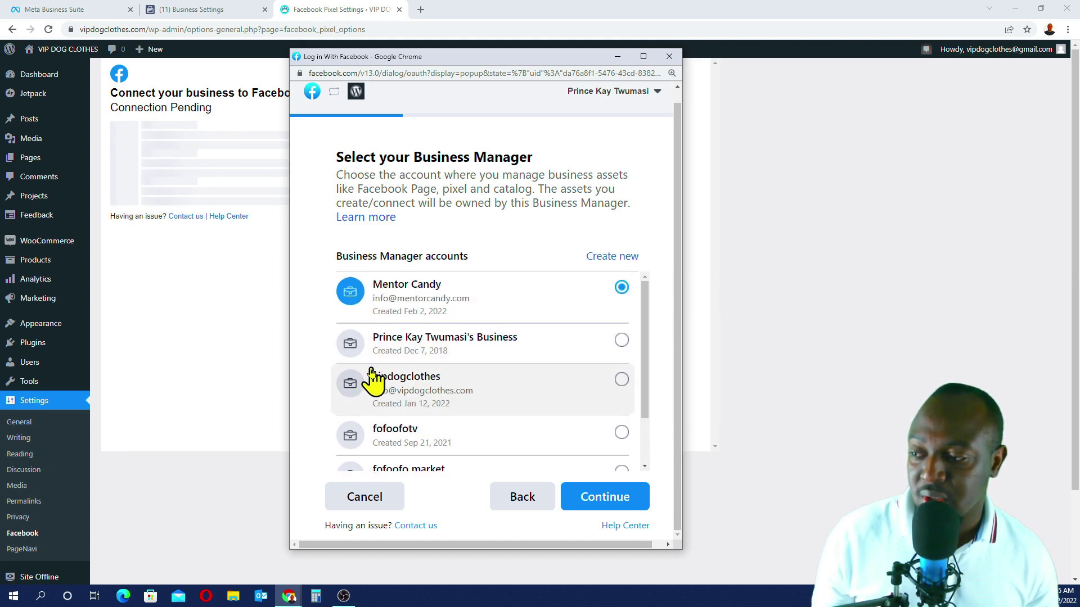
{"action": "left_click", "coordinate": [621, 384]}
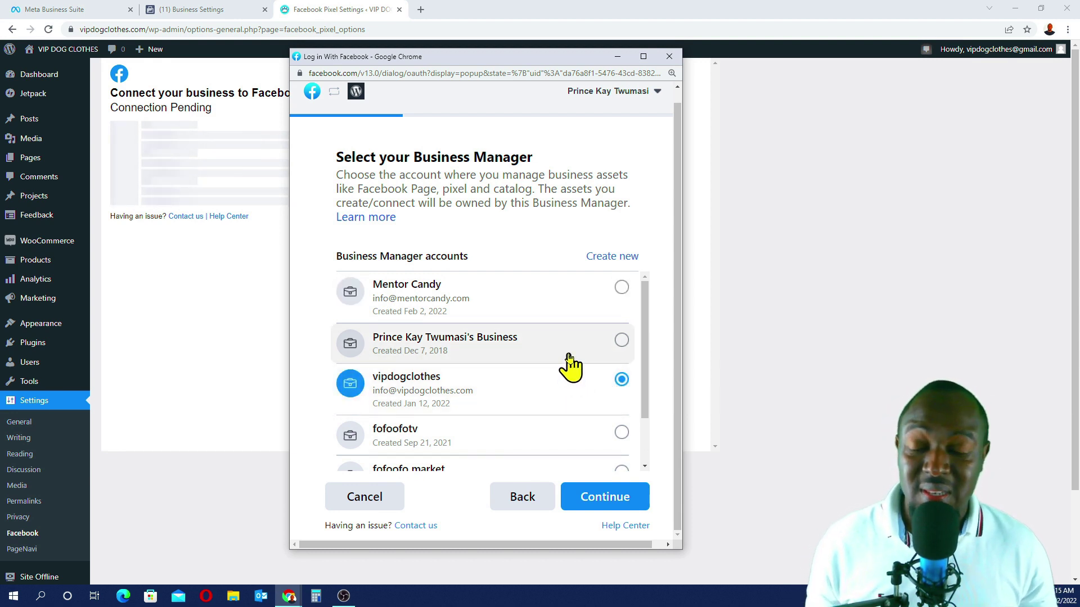
{"action": "scroll", "coordinate": [568, 366], "scroll_direction": "down", "scroll_amount": 2}
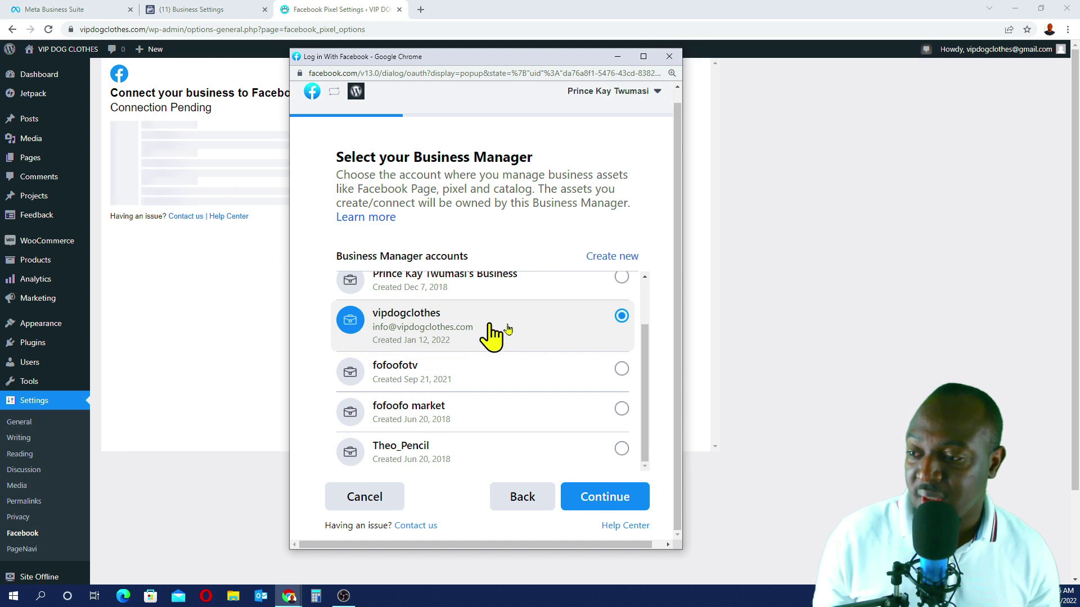
{"action": "left_click", "coordinate": [610, 502]}
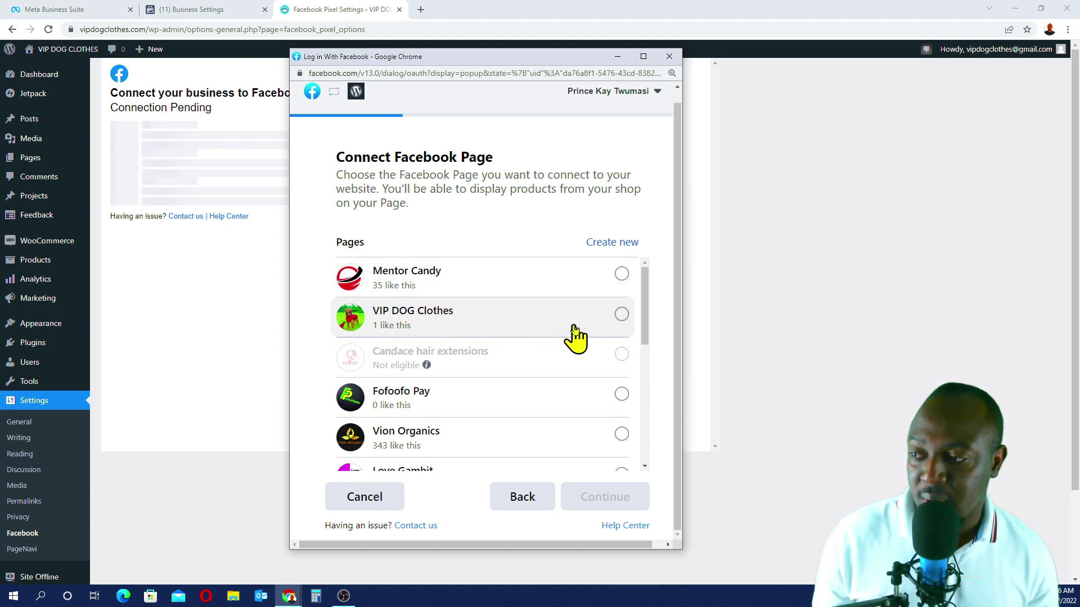
Step: Connect the VIP DOG Clothes Facebook Page and select VIP DOG CLOTHES AD ACCOUNT as the ad account
{"action": "left_click", "coordinate": [621, 316]}
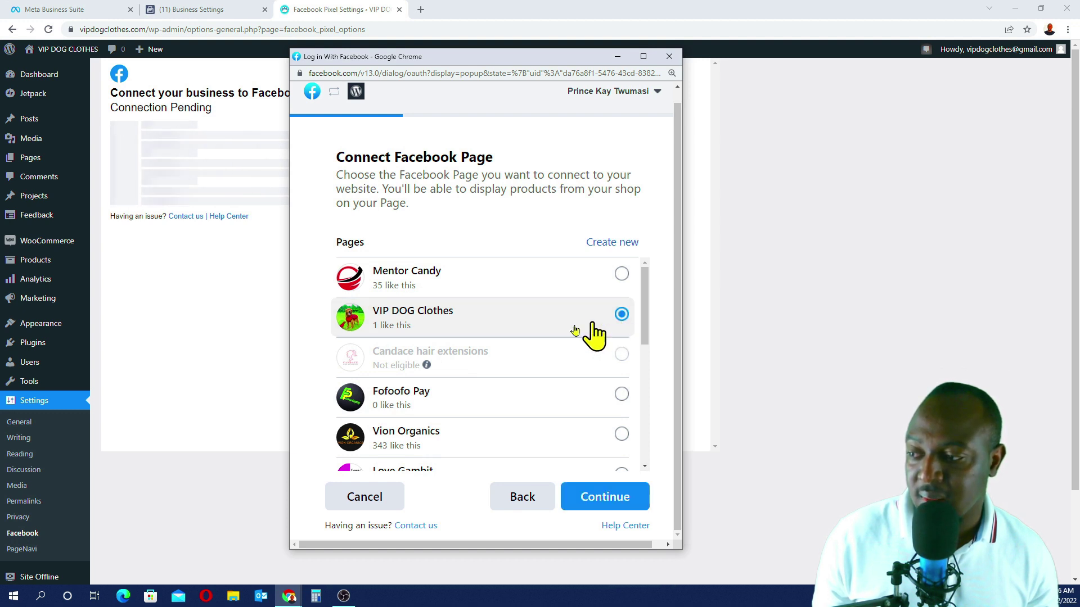
{"action": "left_click", "coordinate": [608, 497]}
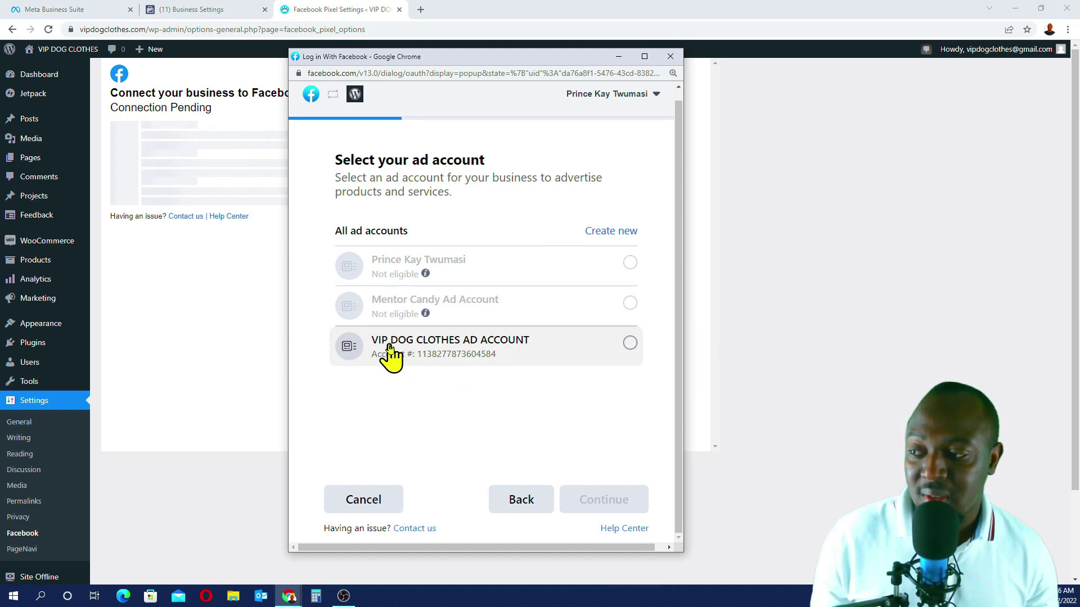
{"action": "left_click", "coordinate": [630, 343]}
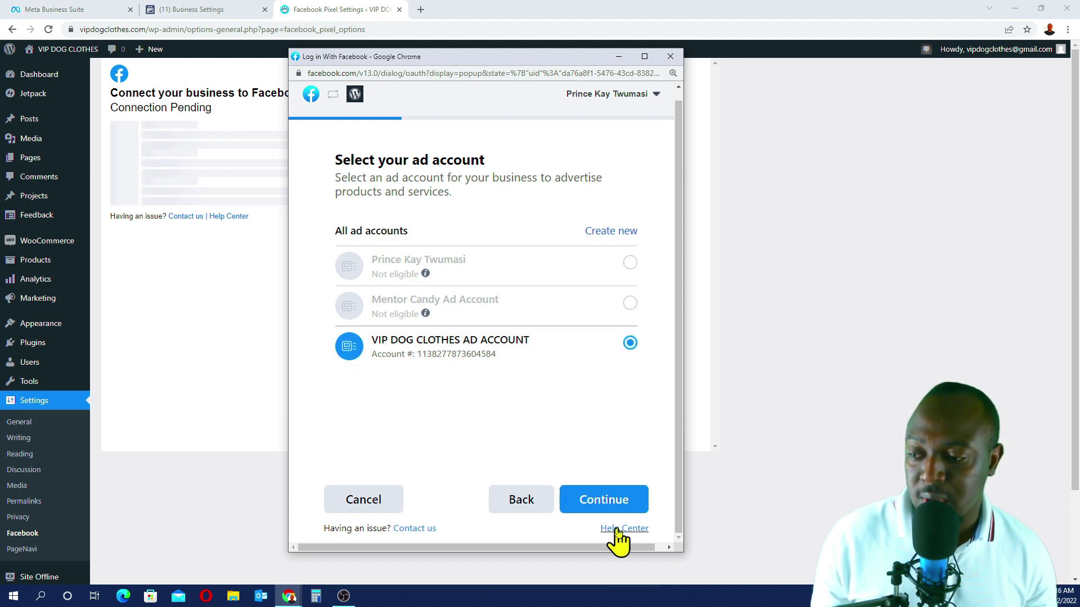
{"action": "left_click", "coordinate": [608, 500]}
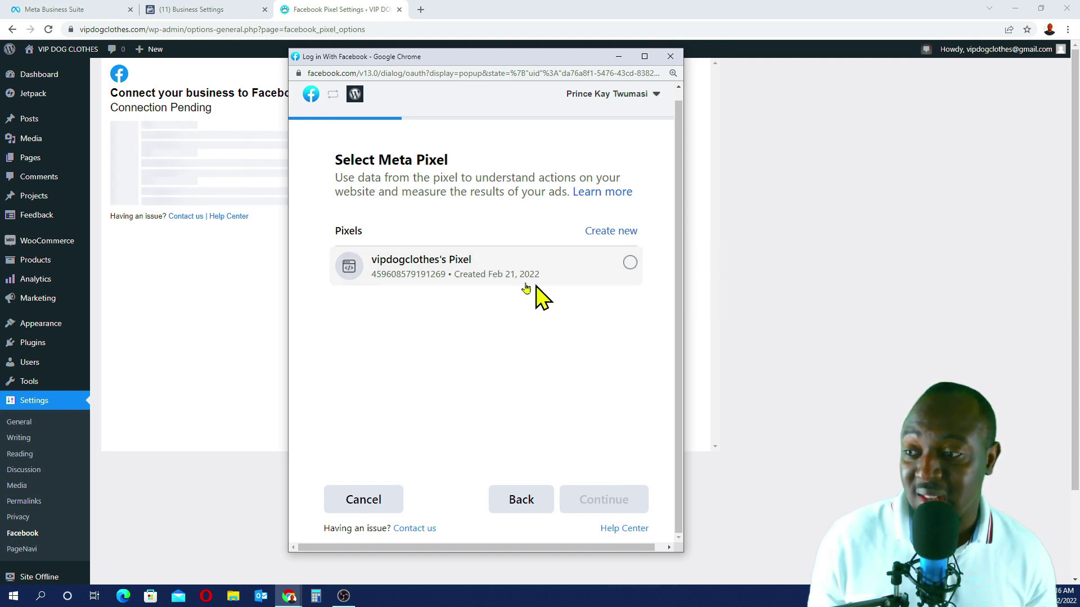
Step: Select vipdogclothes's Pixel as the Meta Pixel and review the customer information parameters under automatic advanced matching
{"action": "left_click", "coordinate": [630, 264]}
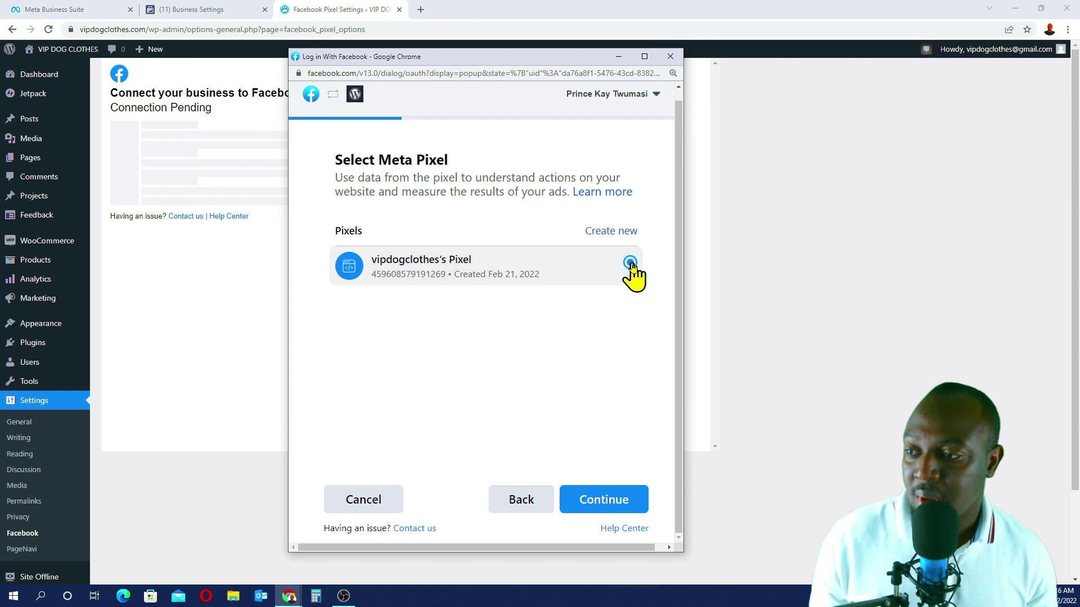
{"action": "left_click", "coordinate": [622, 506]}
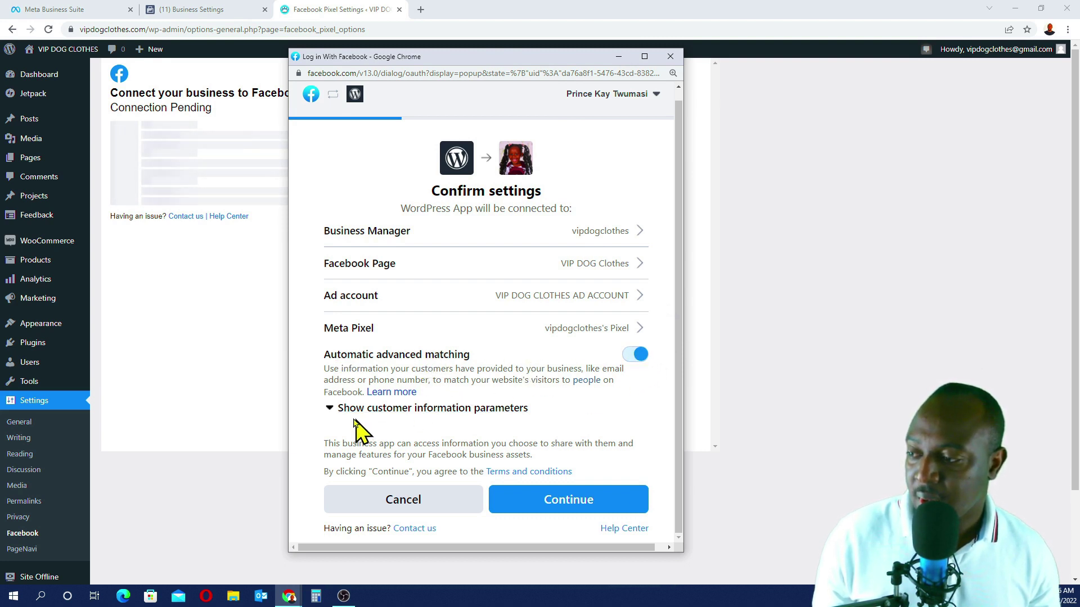
{"action": "left_click", "coordinate": [330, 412]}
{"action": "scroll", "coordinate": [514, 429], "scroll_direction": "down", "scroll_amount": 3}
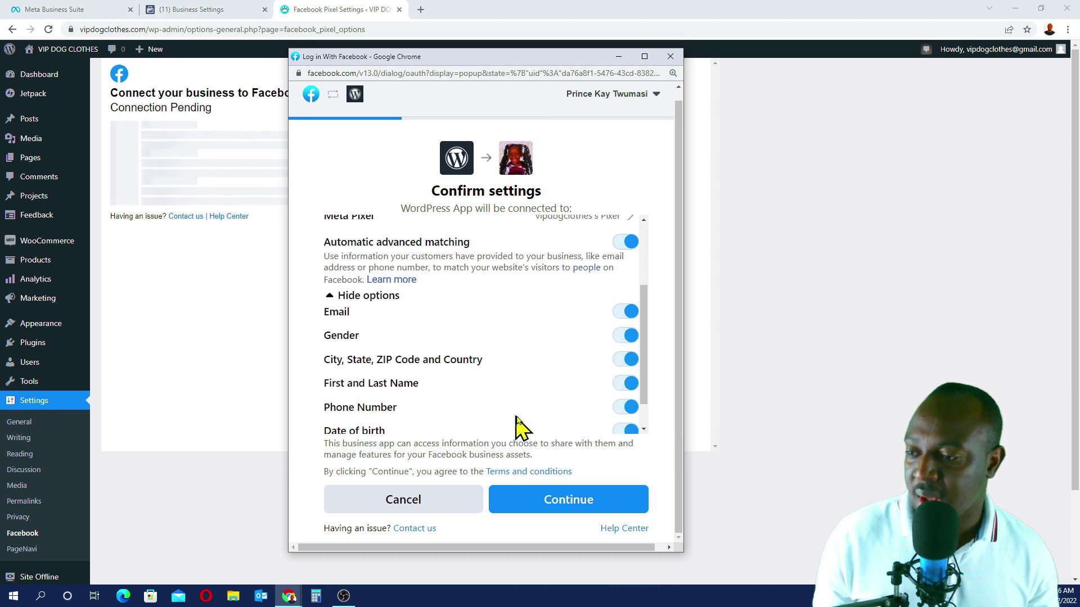
{"action": "scroll", "coordinate": [526, 428], "scroll_direction": "up", "scroll_amount": 3}
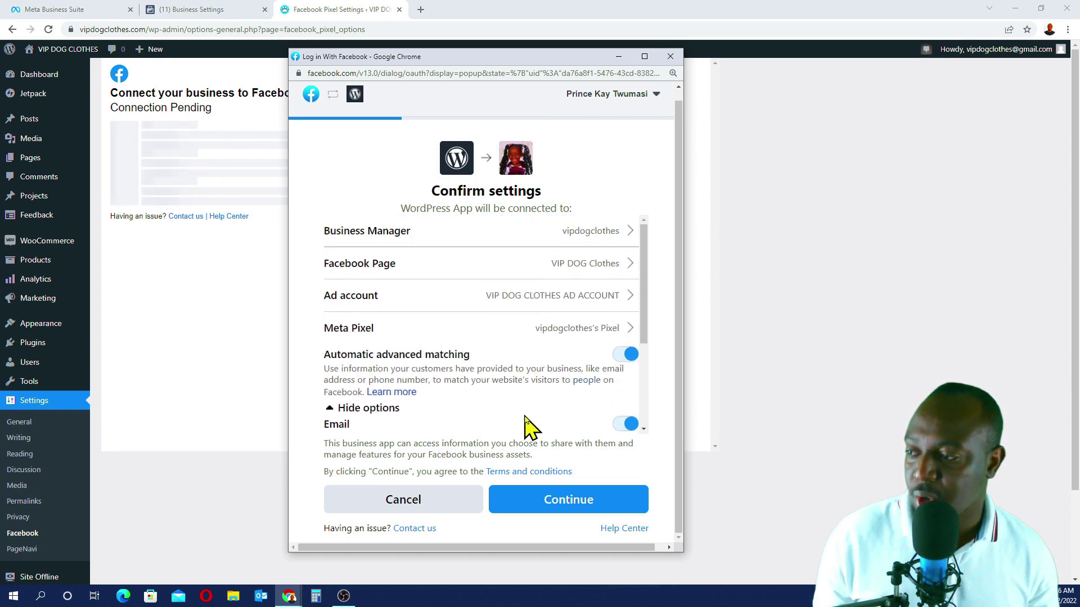
{"action": "scroll", "coordinate": [448, 424], "scroll_direction": "down", "scroll_amount": 3}
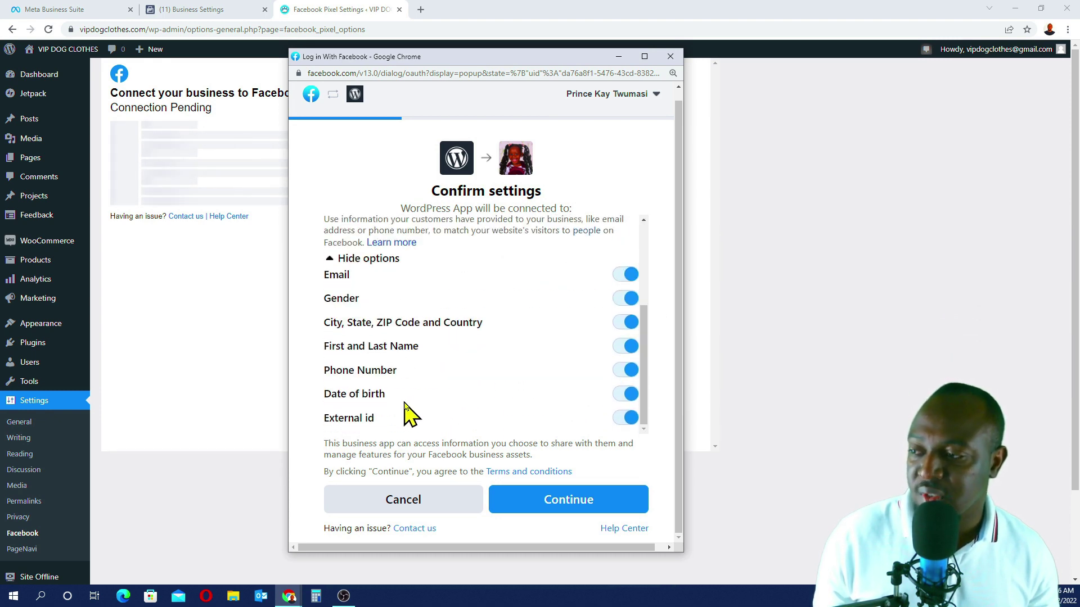
{"action": "scroll", "coordinate": [409, 414], "scroll_direction": "up", "scroll_amount": 2}
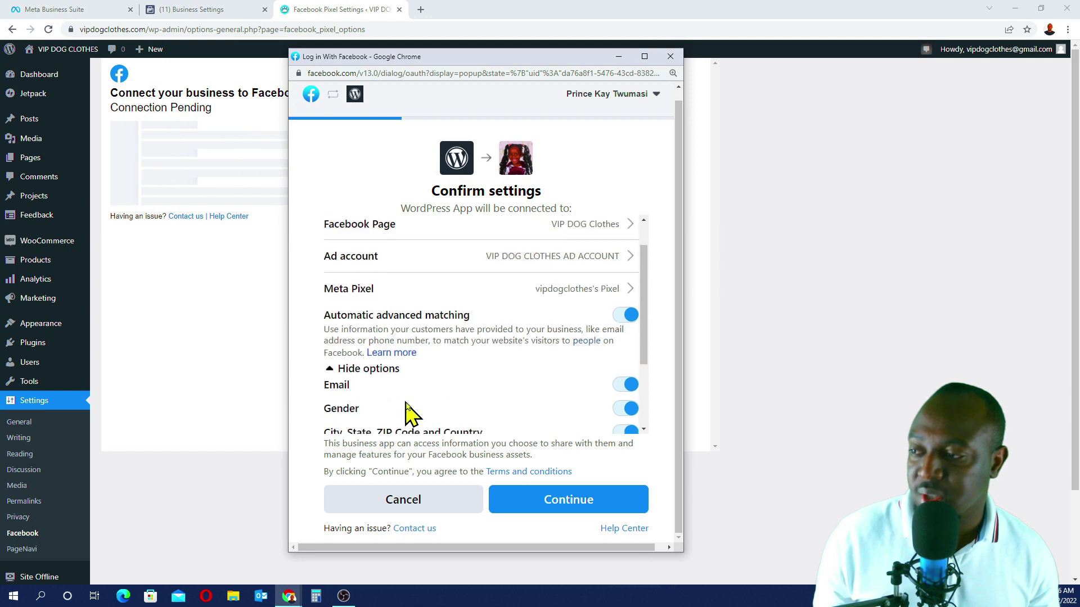
{"action": "left_click", "coordinate": [330, 374]}
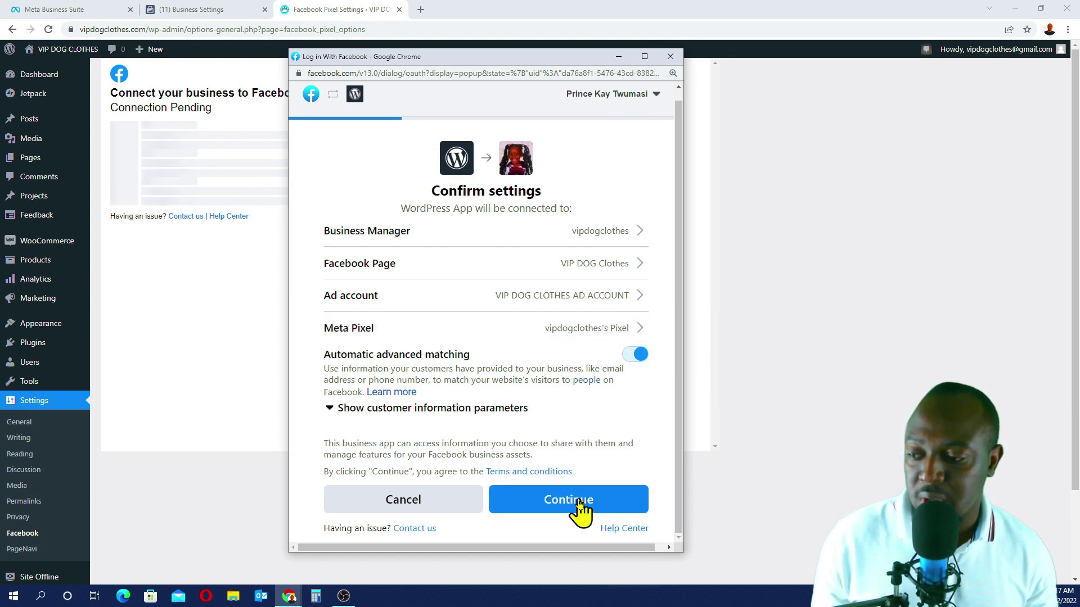
Step: Accept the connection settings and WordPress App permissions, and agree to share the system user token with vipdogclothes.com
{"action": "left_click", "coordinate": [610, 510]}
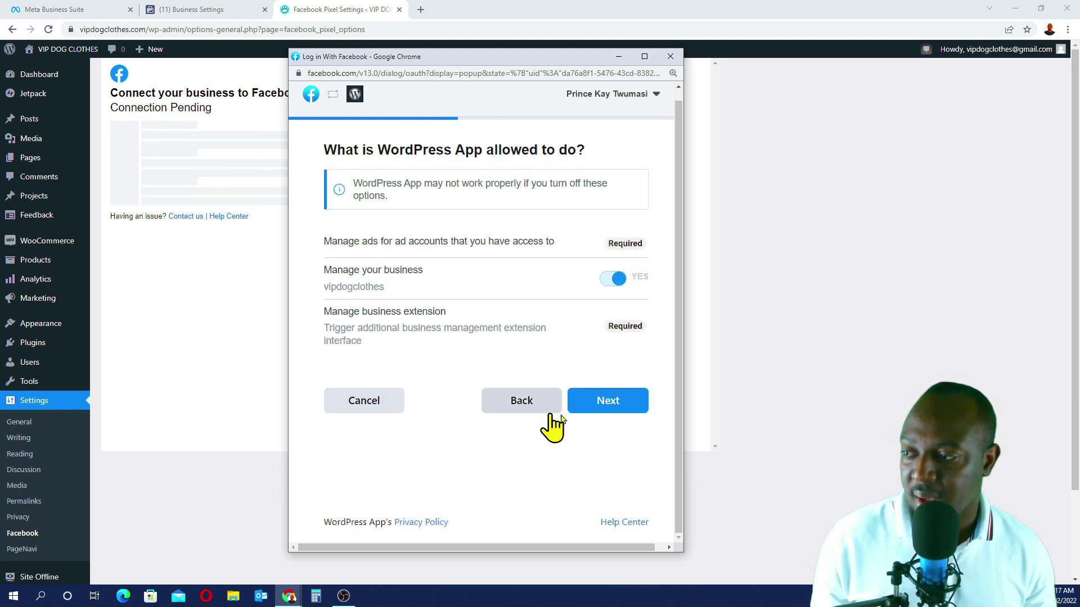
{"action": "left_click", "coordinate": [625, 407]}
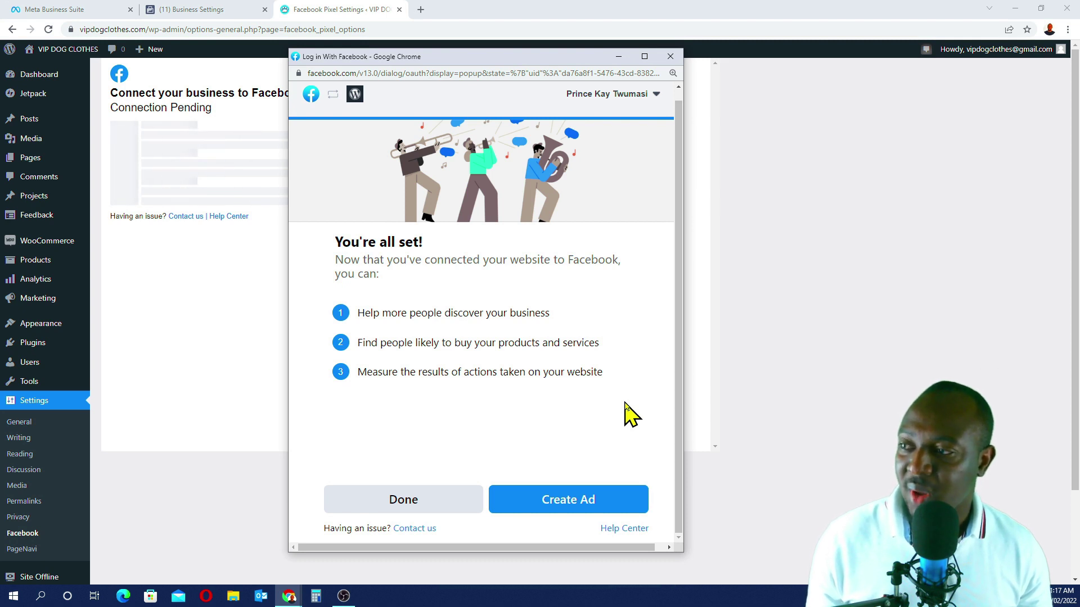
{"action": "left_click_drag", "start_coordinate": [552, 57], "coordinate": [483, 37]}
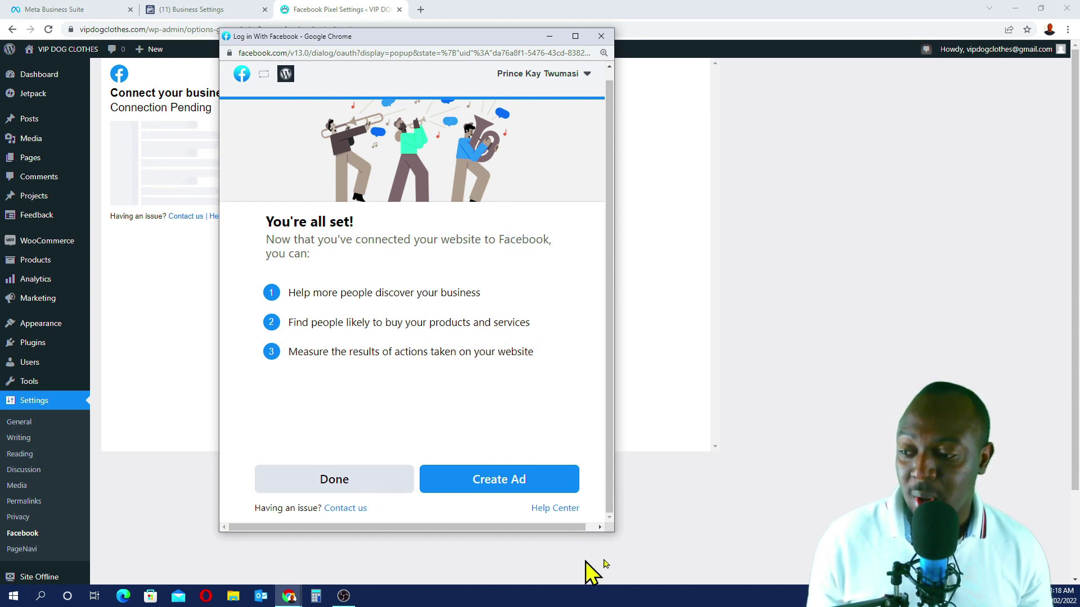
{"action": "left_click", "coordinate": [342, 485]}
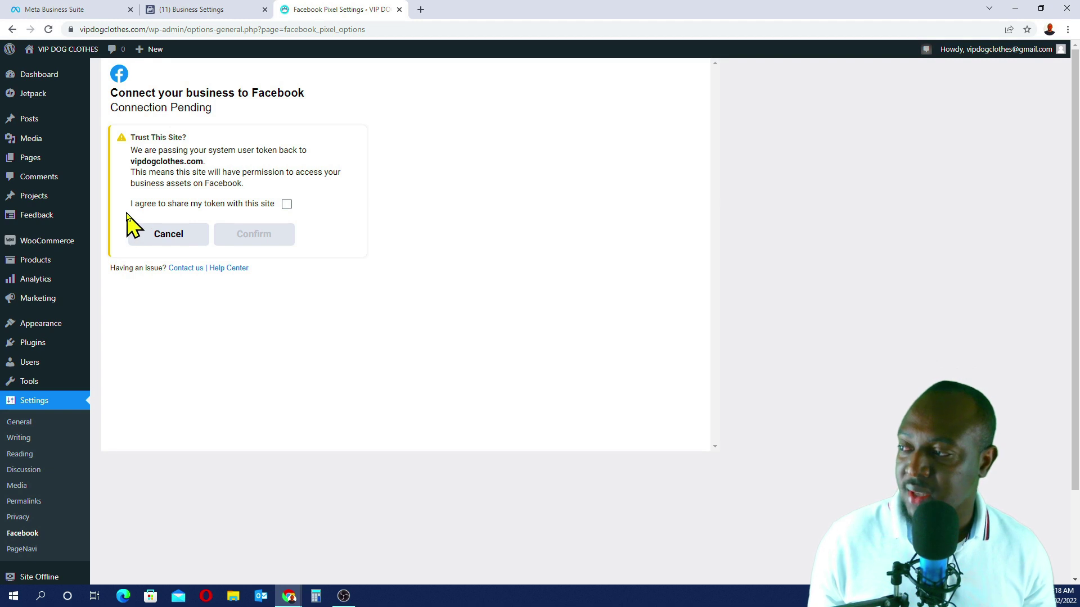
{"action": "left_click", "coordinate": [286, 205]}
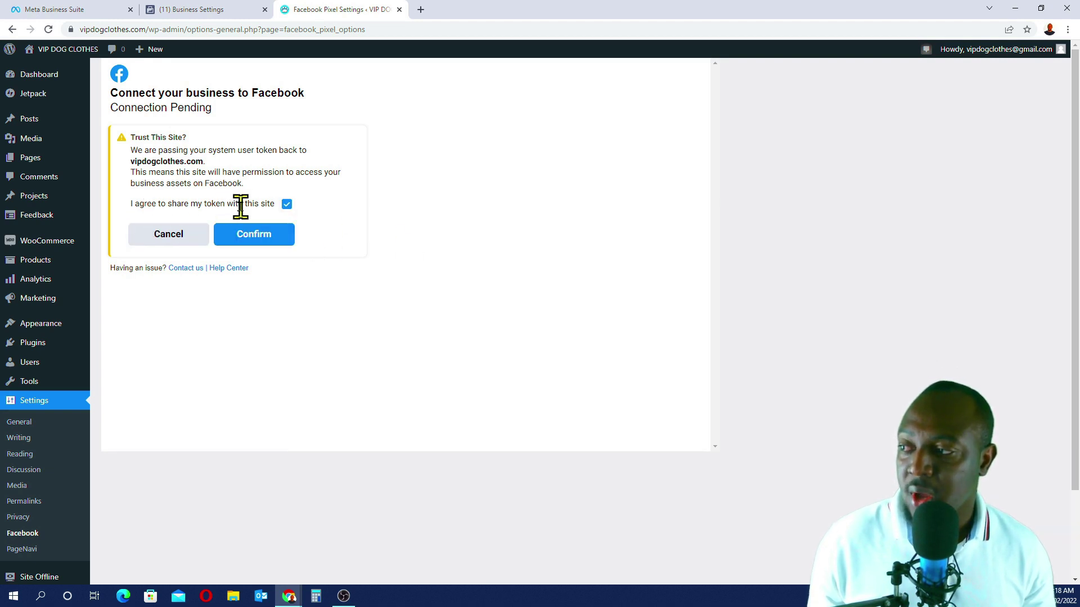
{"action": "left_click", "coordinate": [250, 235]}
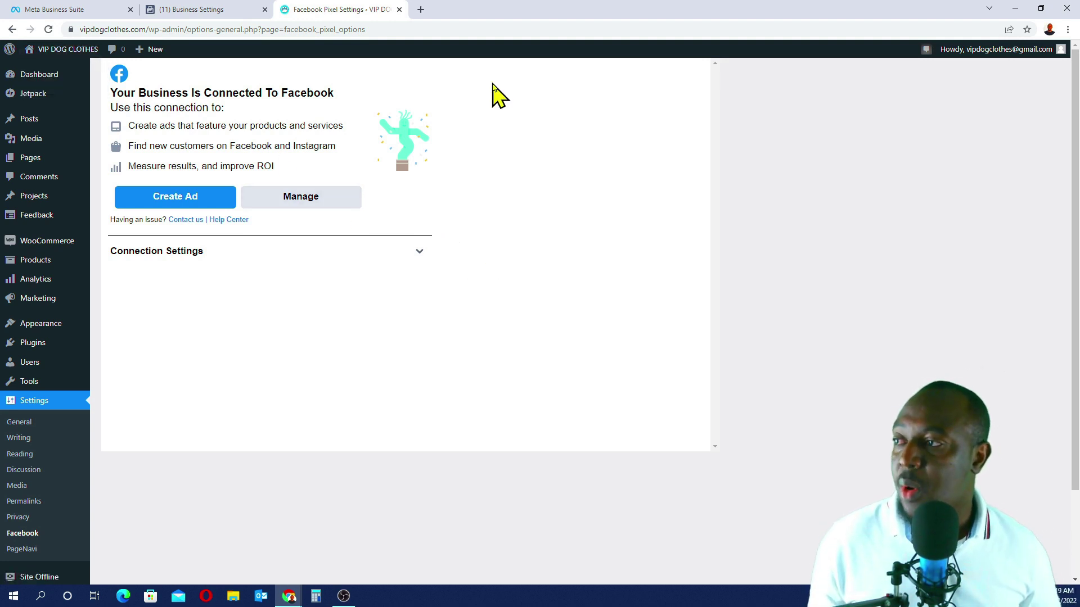
Step: Return to the WordPress partner setup in Business Settings and advance to the Verify connection stage
{"action": "left_click", "coordinate": [208, 10]}
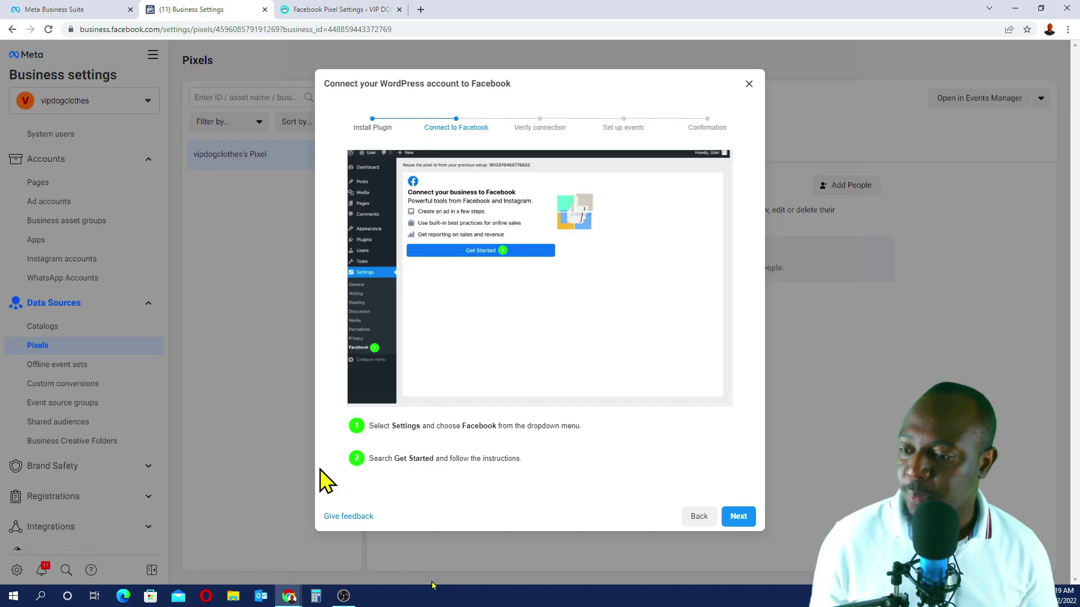
{"action": "left_click", "coordinate": [739, 517]}
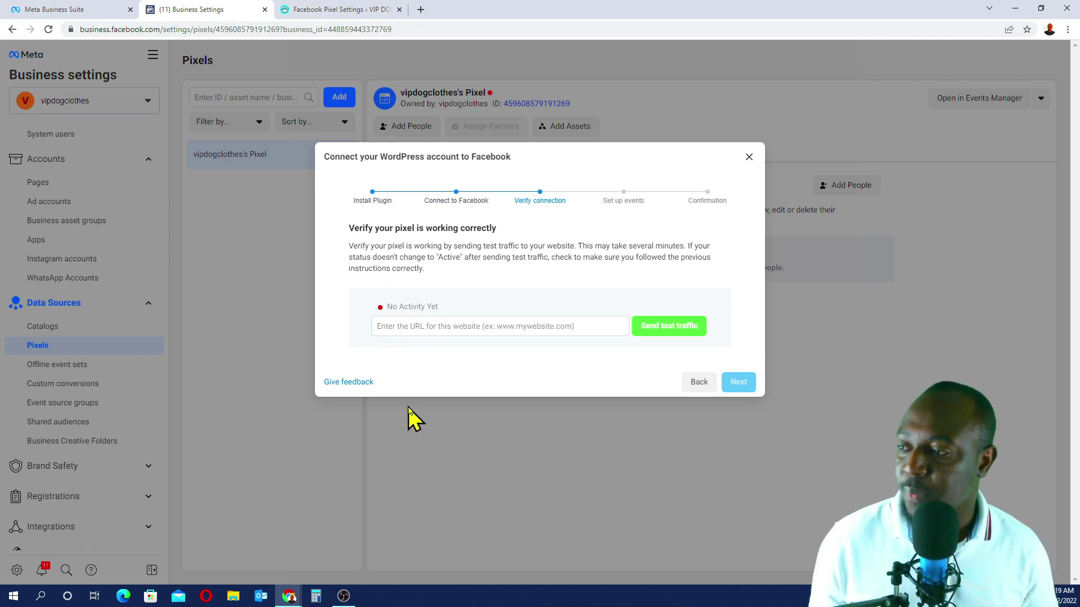
{"action": "left_click", "coordinate": [393, 328]}
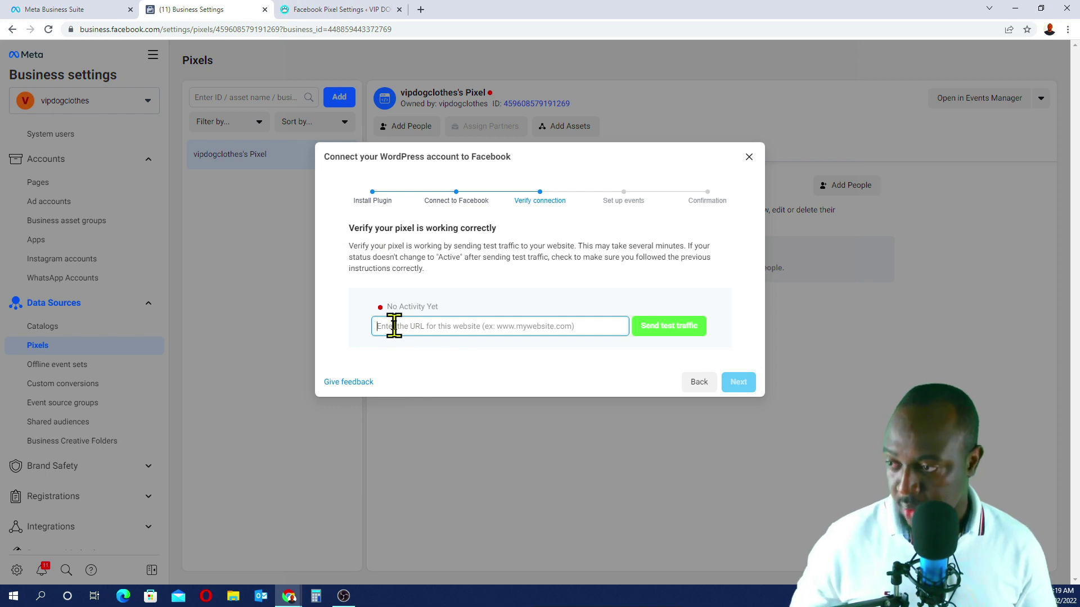
{"action": "type", "text": "Facebook for WordPress"}
{"action": "key", "text": "ctrl+a"}
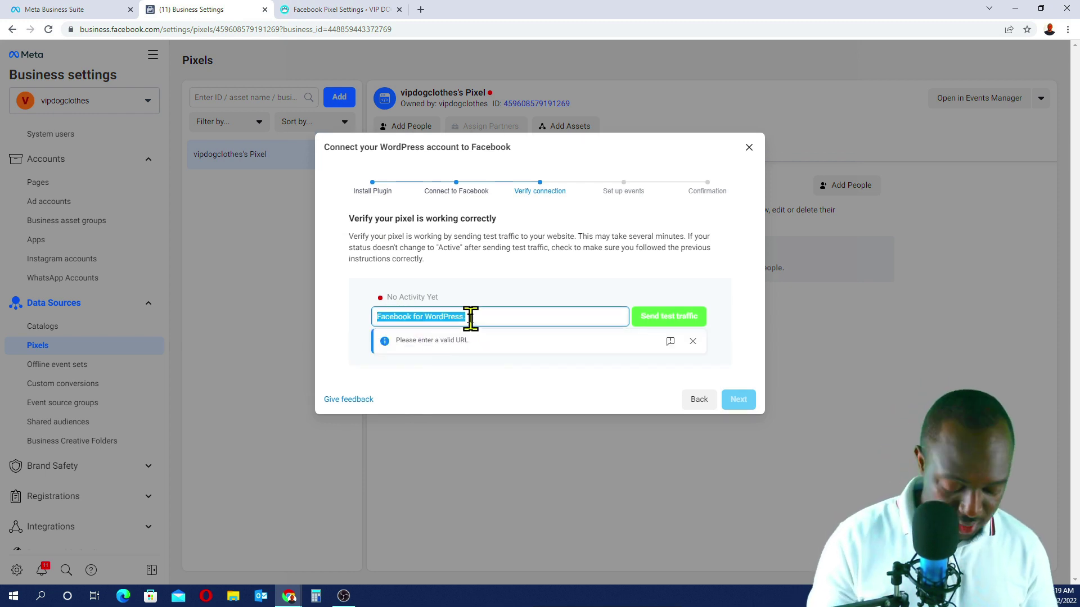
{"action": "key", "text": "BackSpace"}
Step: Enter vipdogclothes.com as the website URL and send test traffic to verify the pixel
{"action": "type", "text": "https://vipdogclothes.com/"}
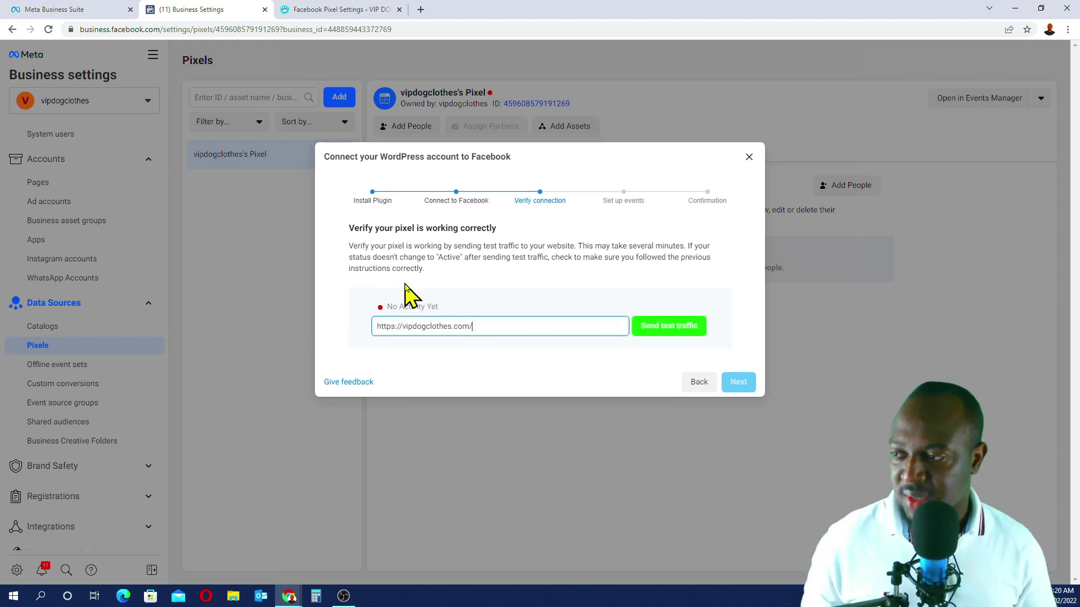
{"action": "left_click_drag", "start_coordinate": [404, 325], "coordinate": [379, 326]}
{"action": "key", "text": "BackSpace"}
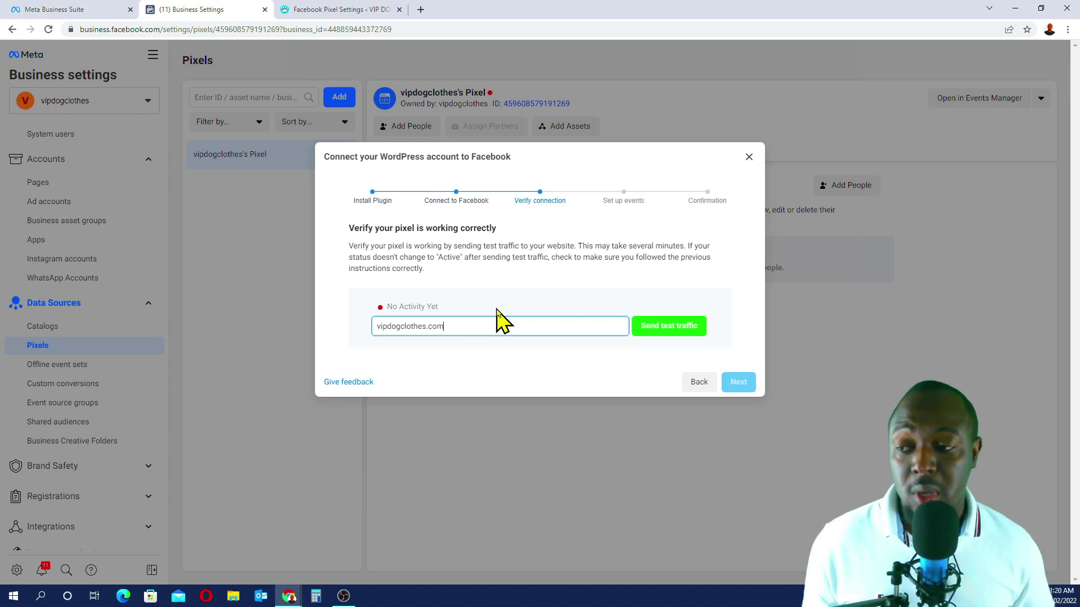
{"action": "left_click", "coordinate": [670, 327]}
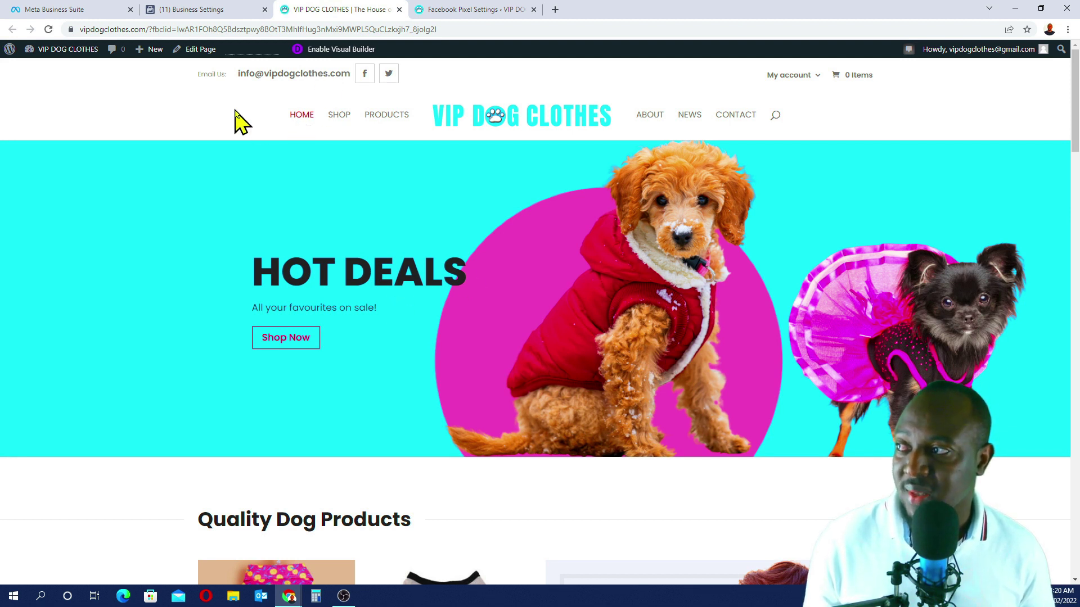
Step: Return to the WordPress partner setup in Business Settings and finish it without adding events in the Event Setup Tool
{"action": "left_click", "coordinate": [207, 10]}
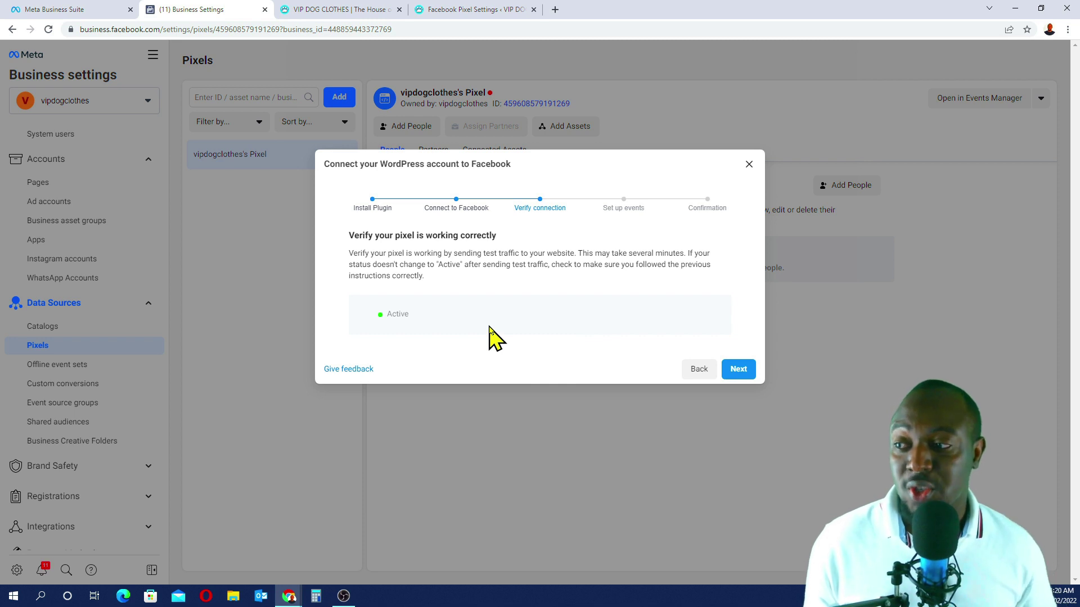
{"action": "left_click", "coordinate": [737, 370]}
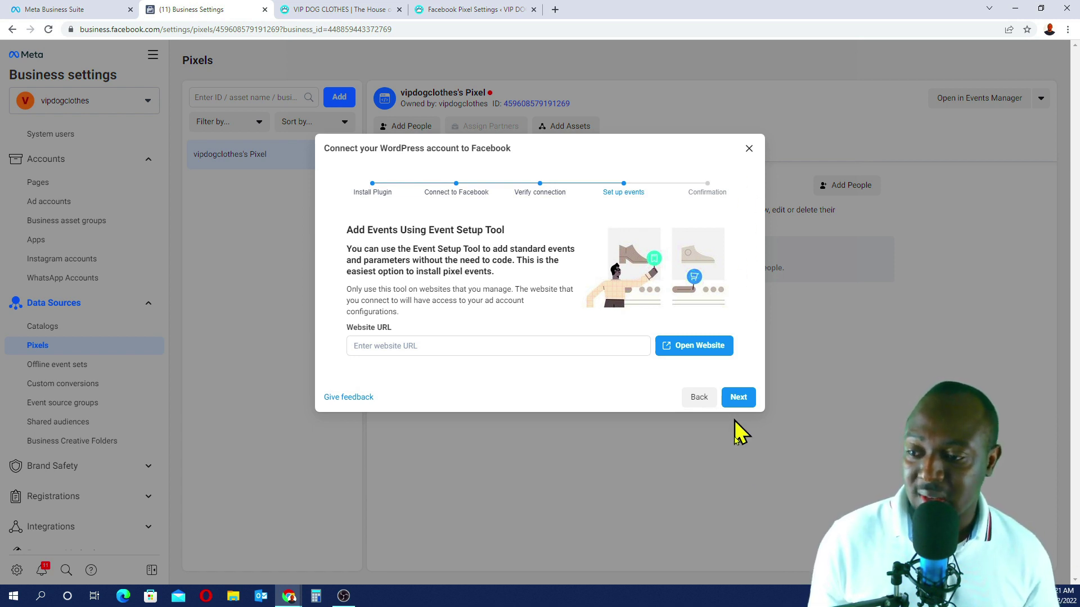
{"action": "left_click", "coordinate": [737, 398]}
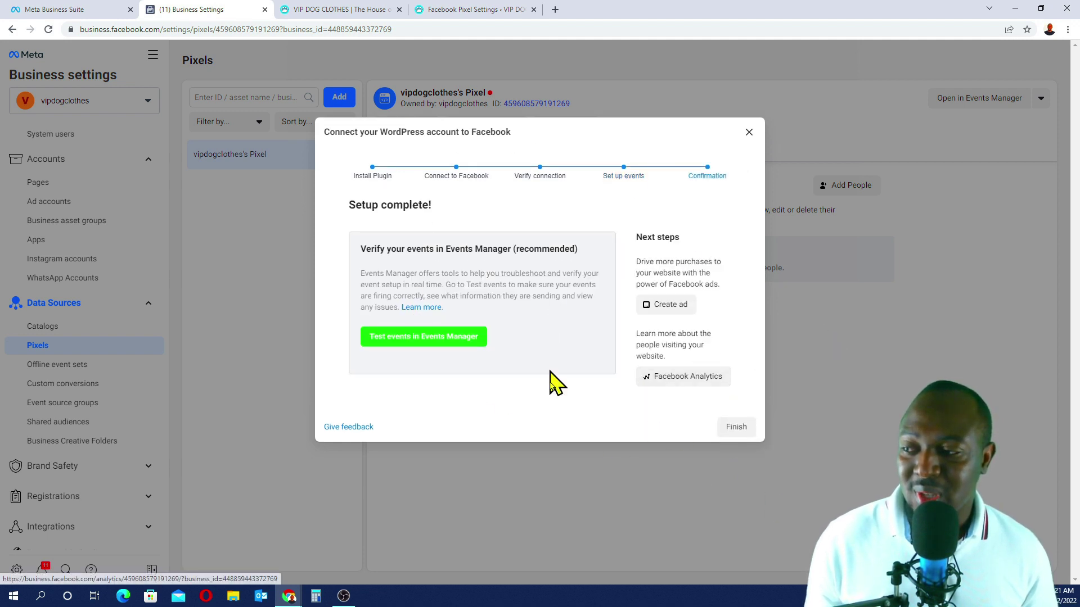
{"action": "left_click", "coordinate": [737, 428]}
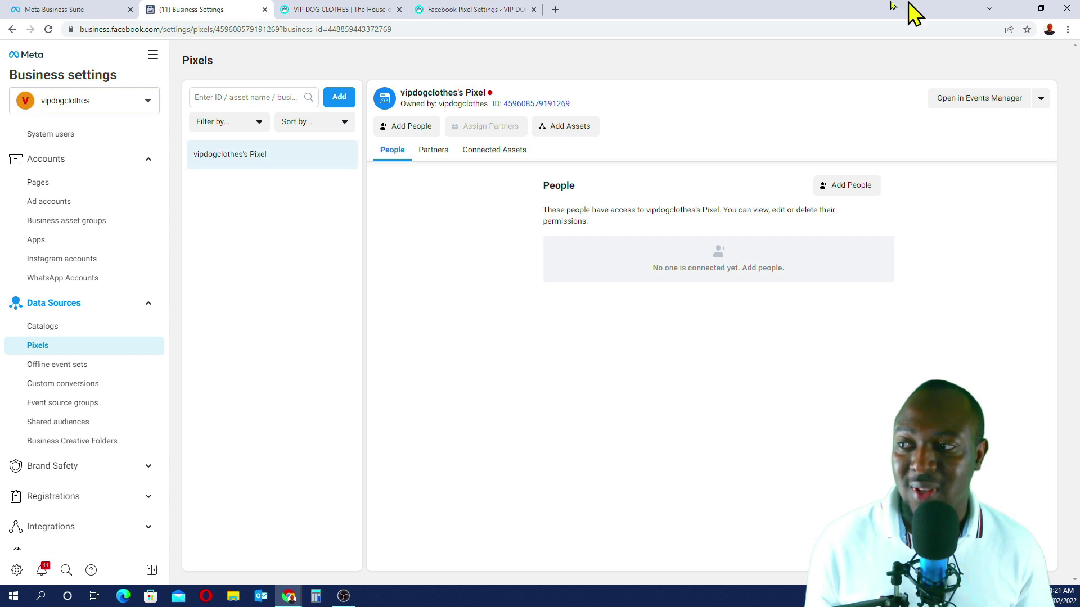
Step: Open vipdogclothes's Pixel in Events Manager to view its overview, and return to Meta Business Suite
{"action": "left_click", "coordinate": [985, 107]}
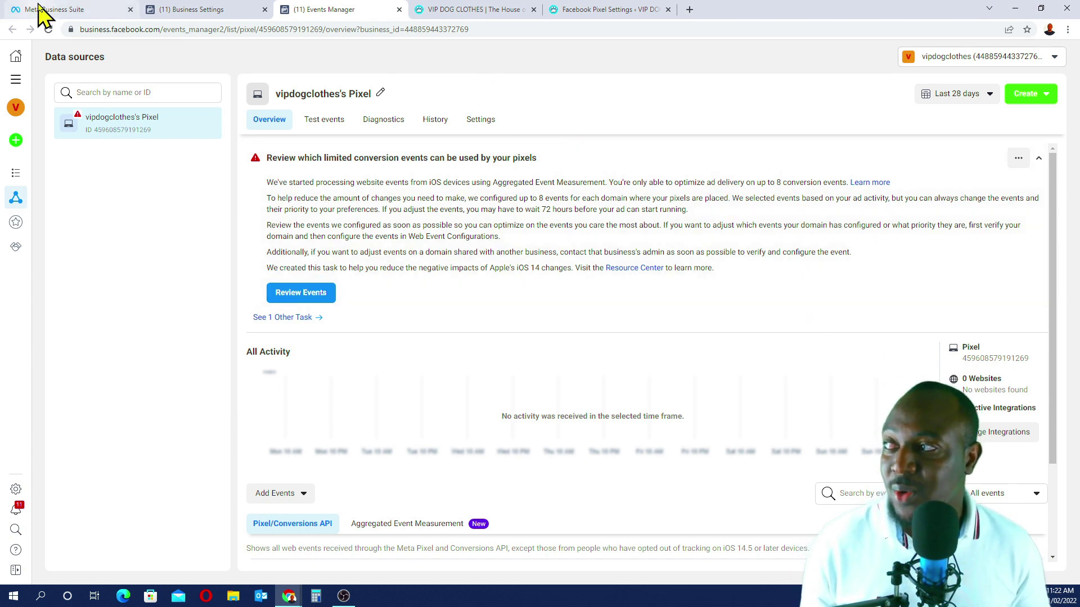
{"action": "left_click", "coordinate": [72, 11]}
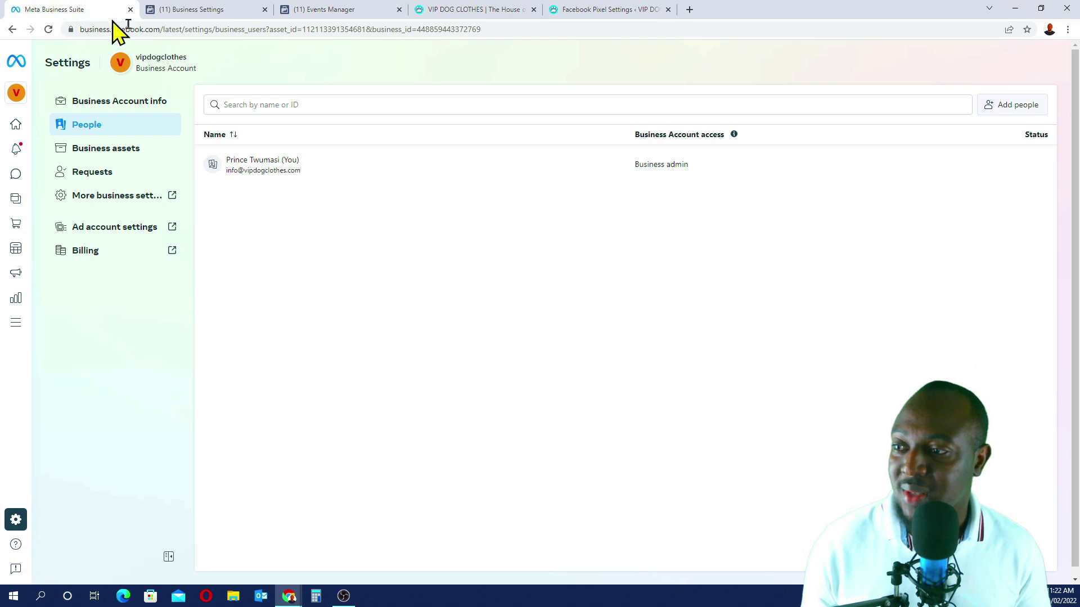